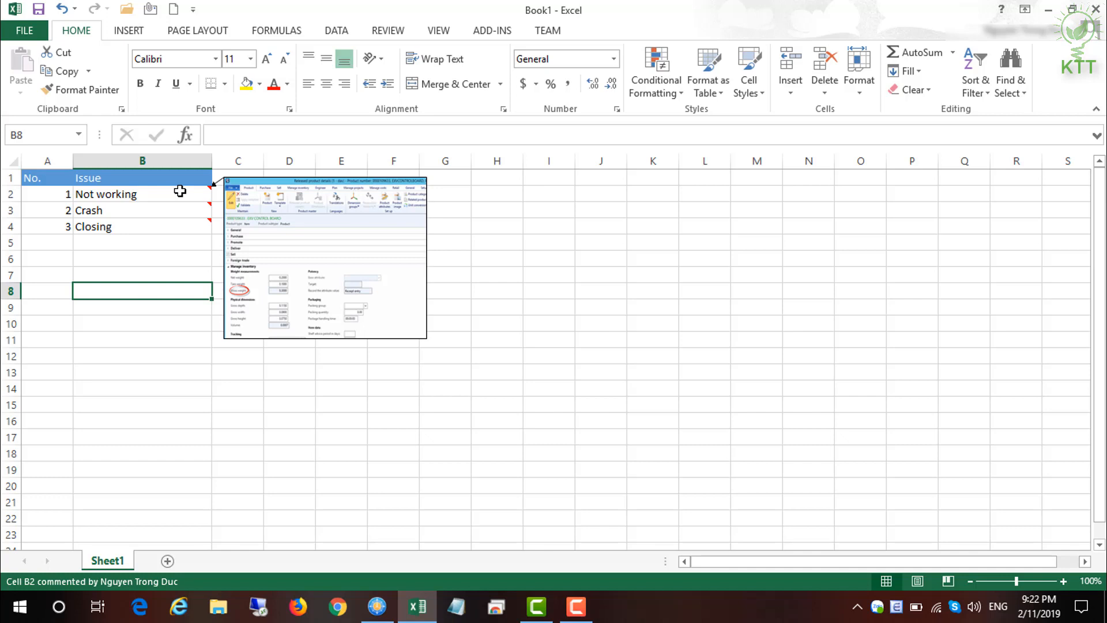
# Enter two sample people's full names in cells E2 and E3.
pyautogui.click(152, 334)
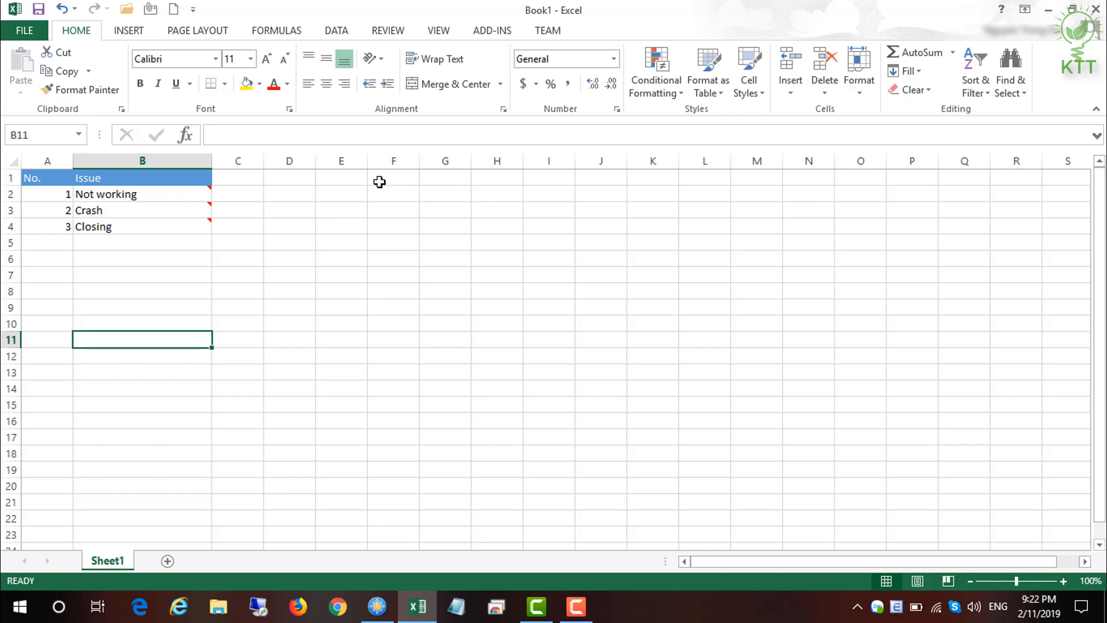
pyautogui.click(342, 192)
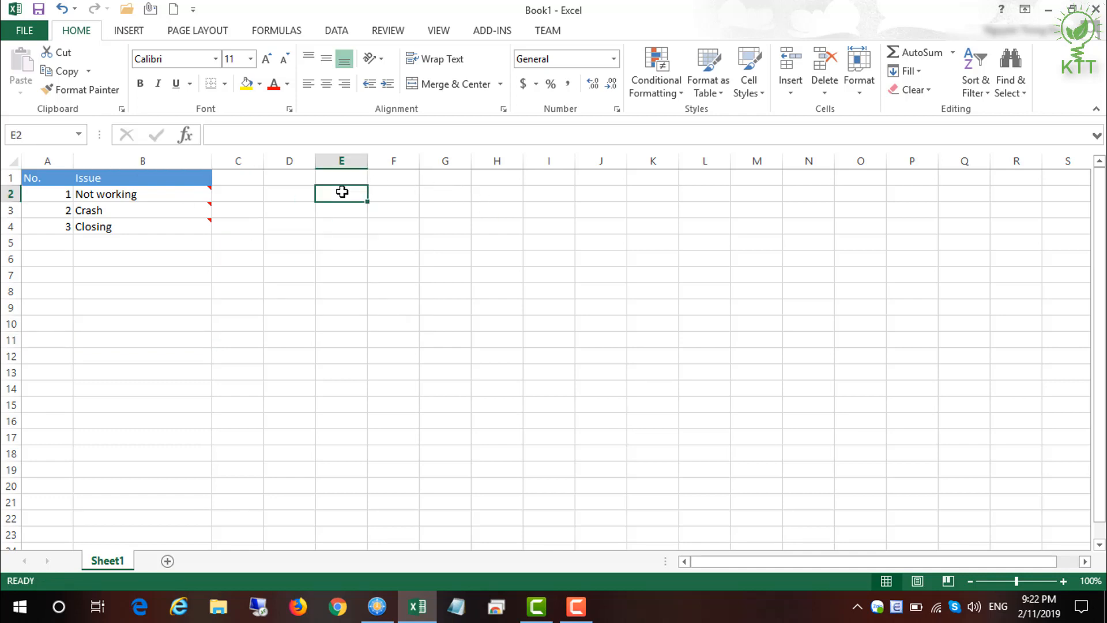
pyautogui.write('Tran Van A')
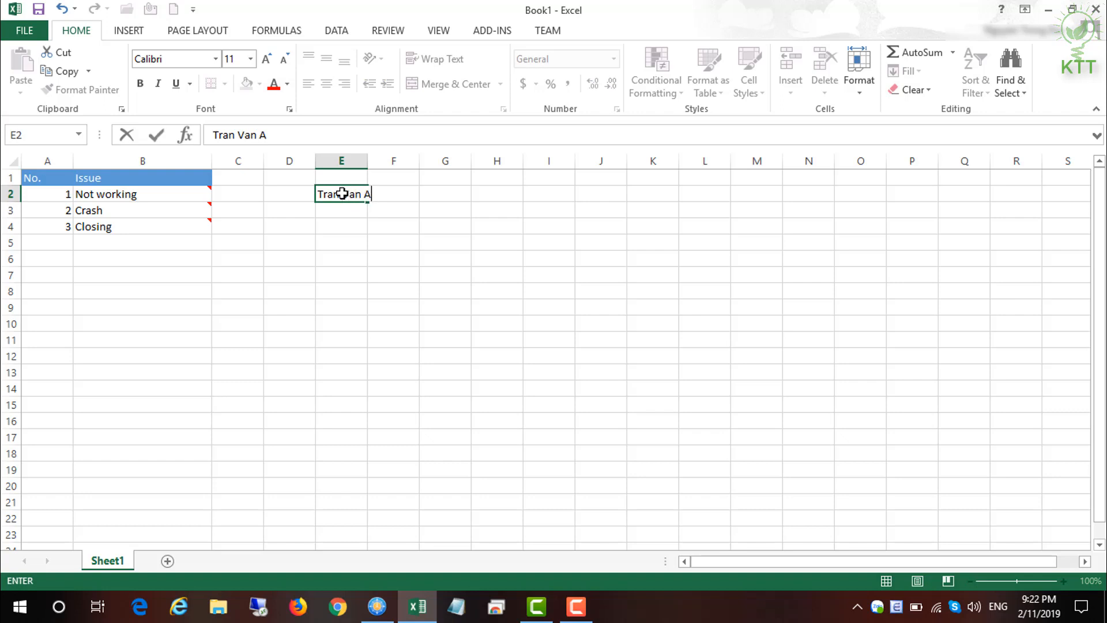
pyautogui.press('Return')
pyautogui.write('Tran Van B')
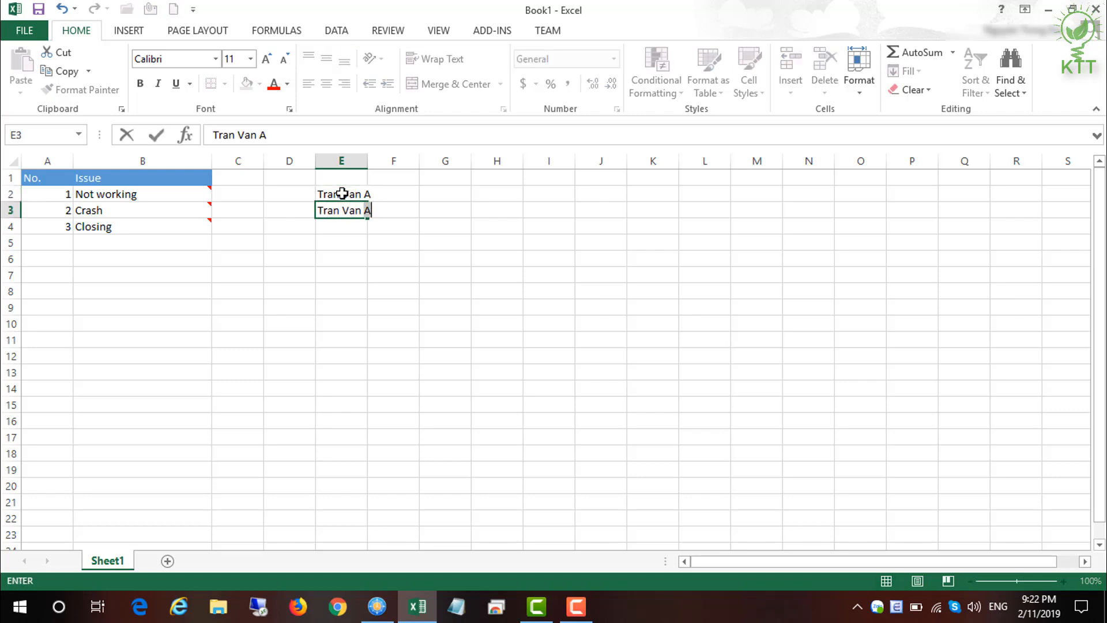
pyautogui.press('Return')
# Insert a comment on cell E2 and enlarge its box to about the end of column I, row 8.
pyautogui.click(358, 193)
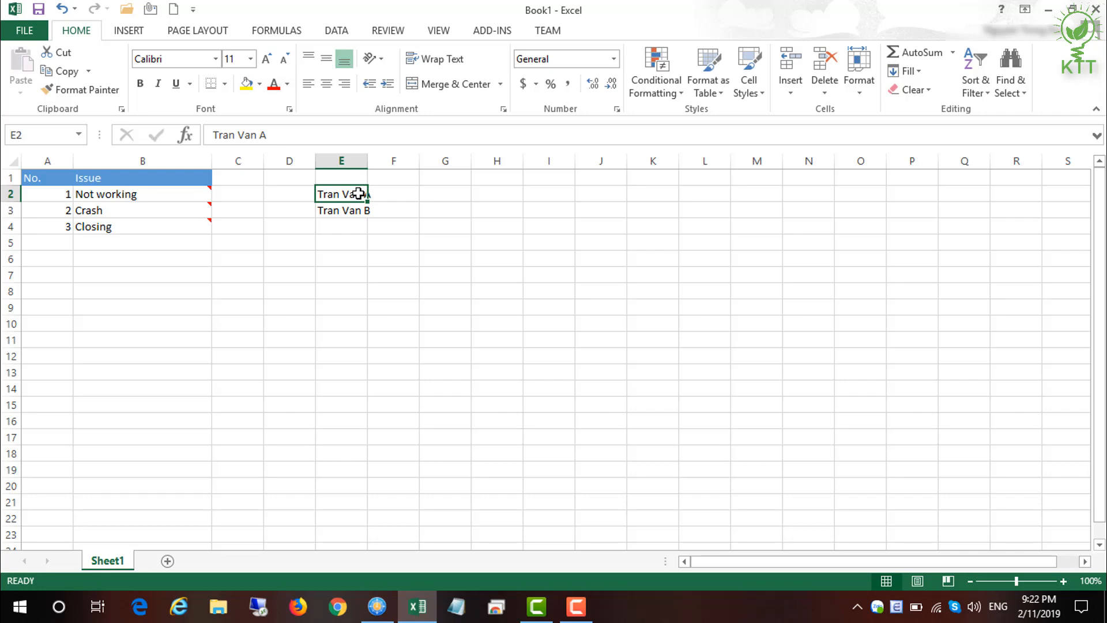
pyautogui.rightClick(358, 194)
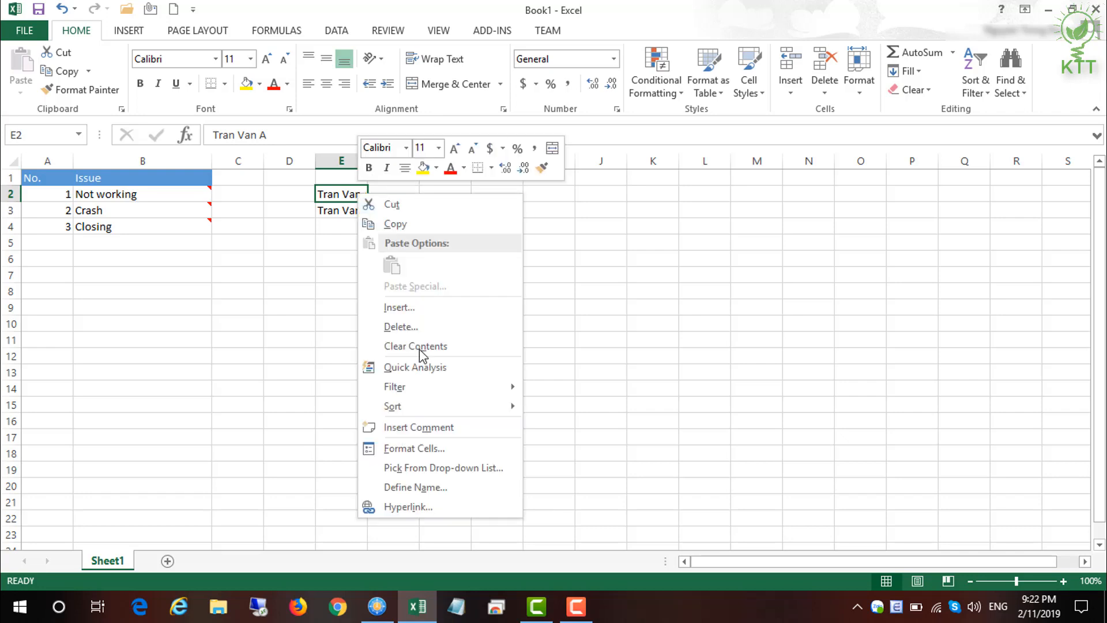
pyautogui.click(395, 428)
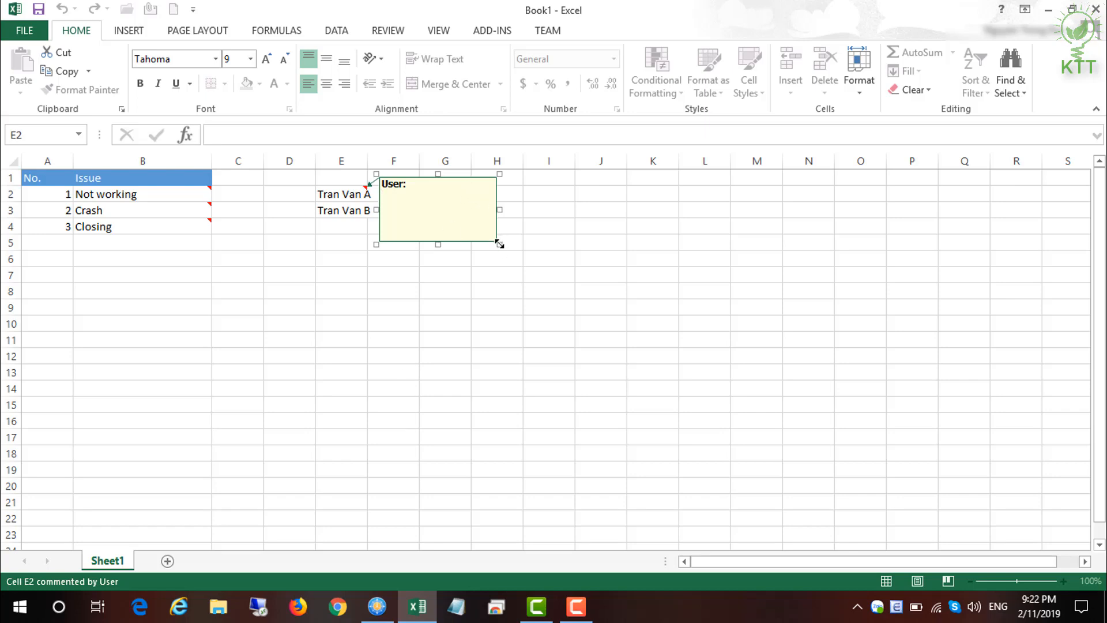
pyautogui.moveTo(500, 244); pyautogui.dragTo(549, 311)
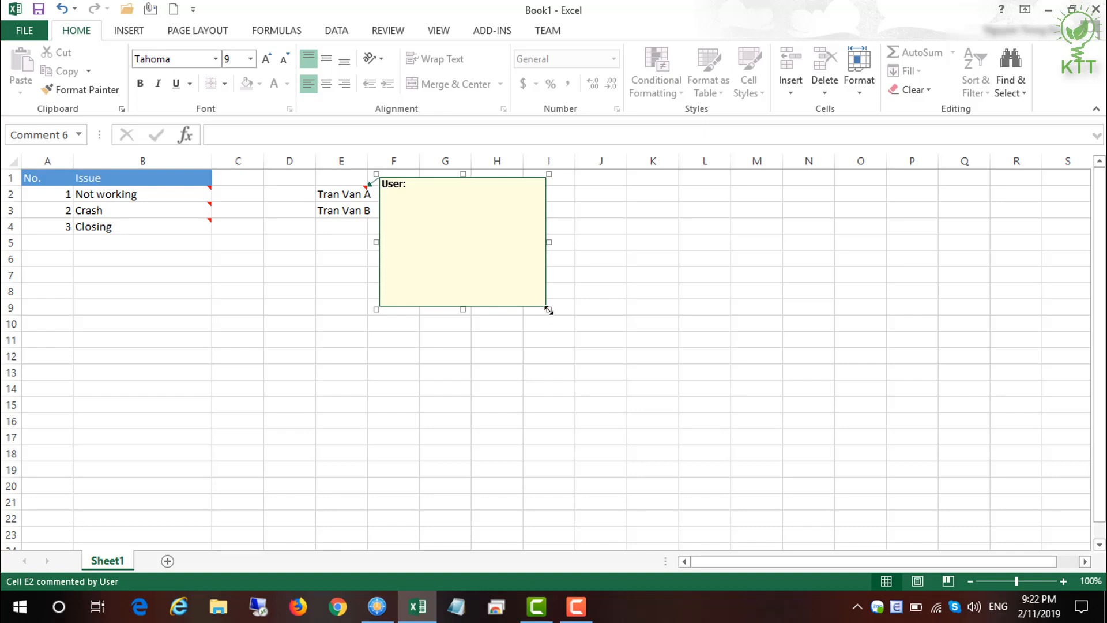
# Open the picture fill effects for the fill color of E2's comment box.
pyautogui.rightClick(549, 310)
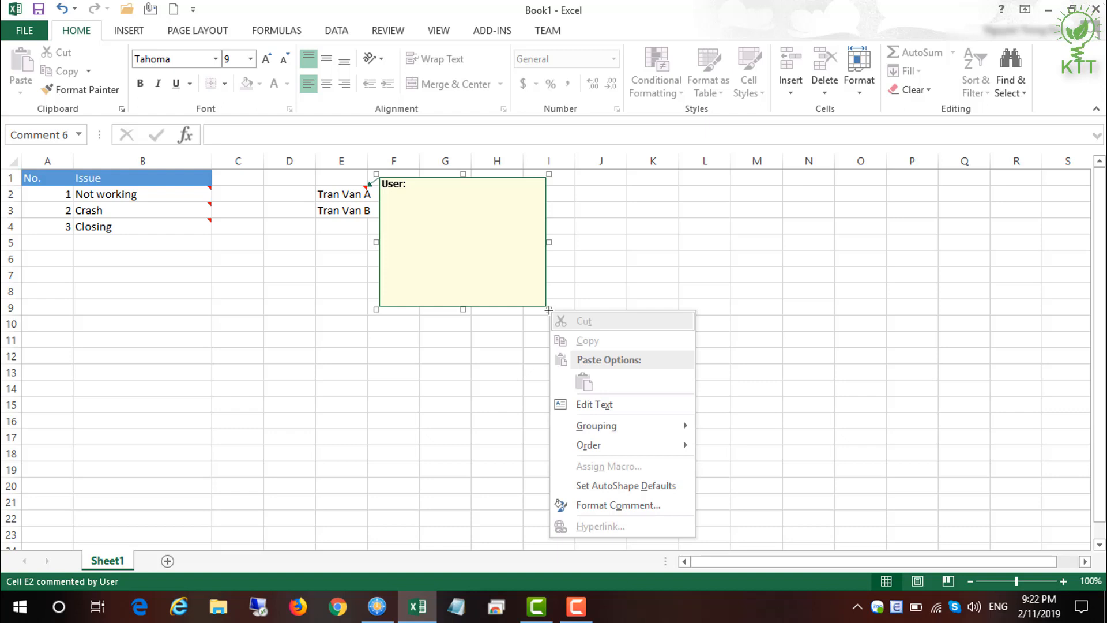
pyautogui.click(601, 507)
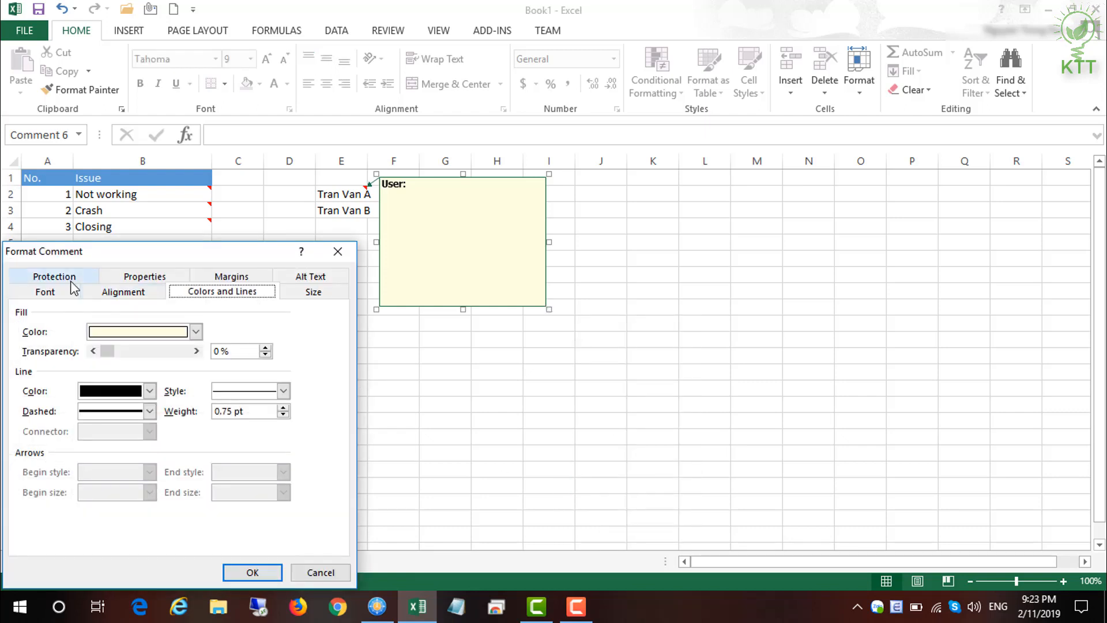
pyautogui.click(41, 290)
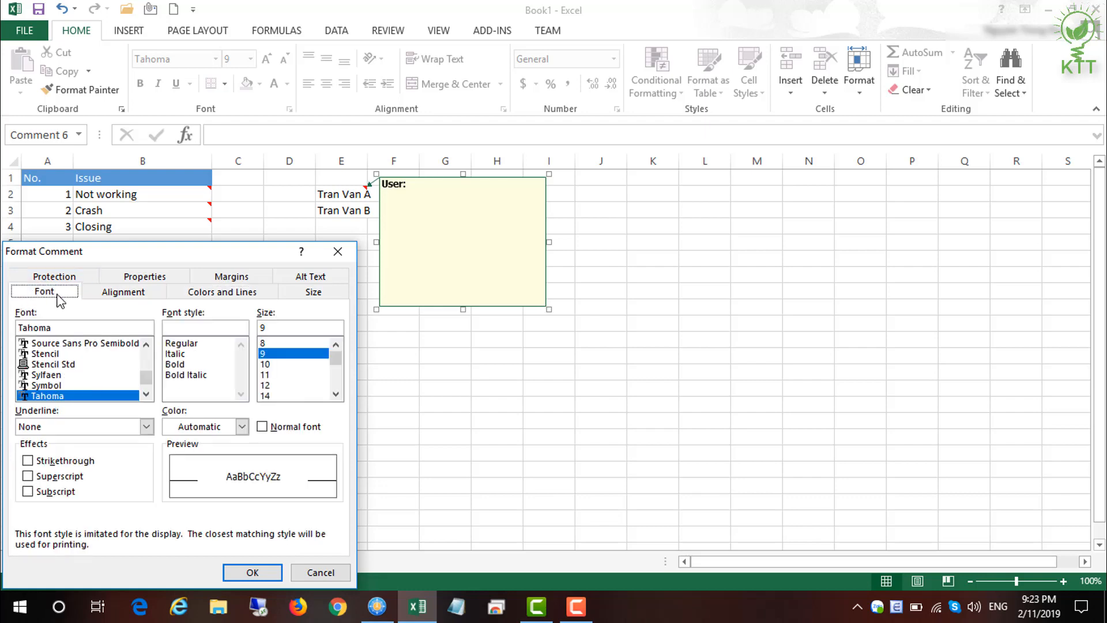
pyautogui.click(207, 298)
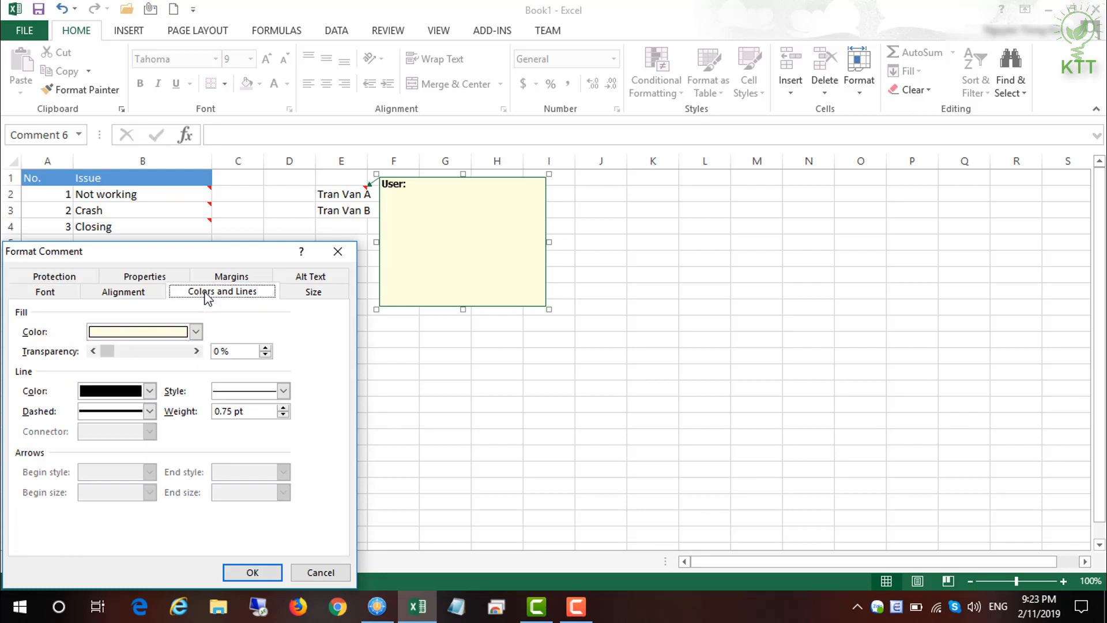
pyautogui.click(196, 333)
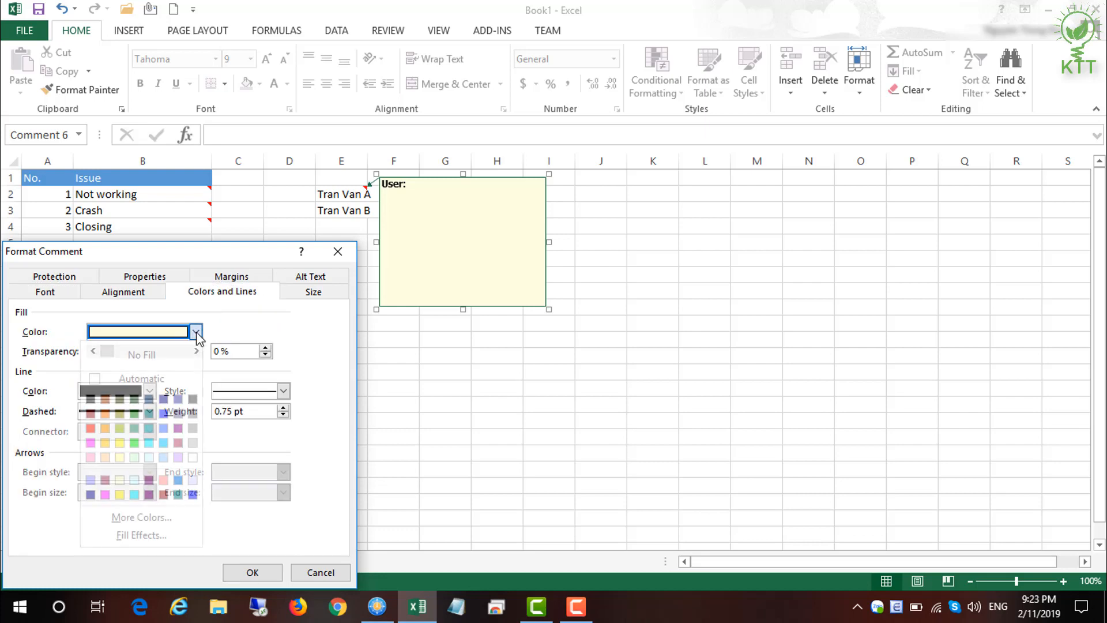
pyautogui.click(144, 535)
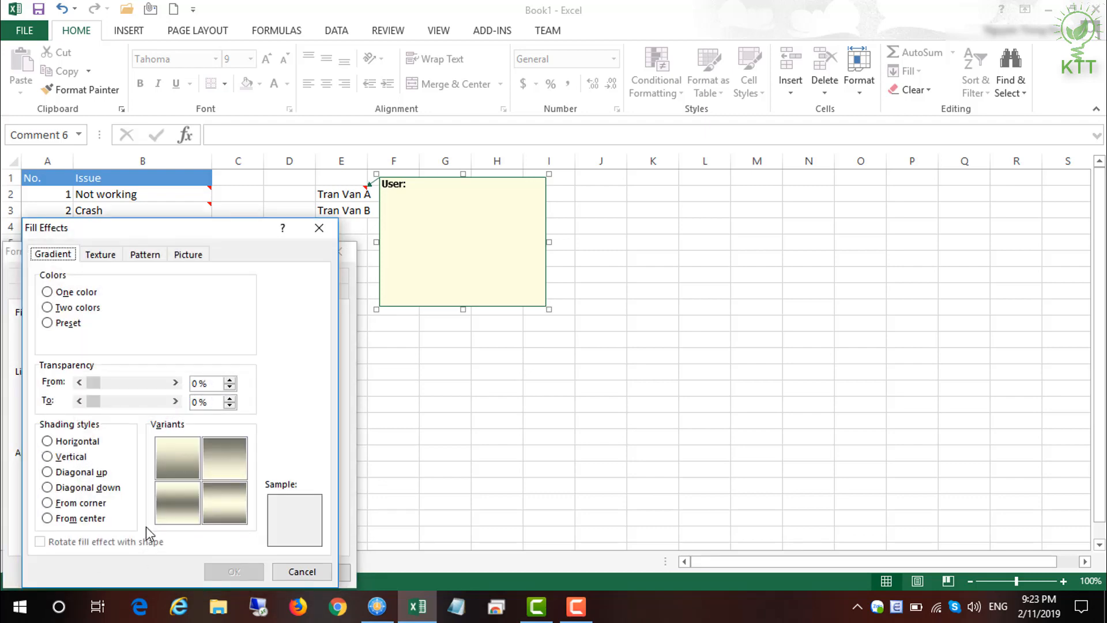
pyautogui.click(199, 258)
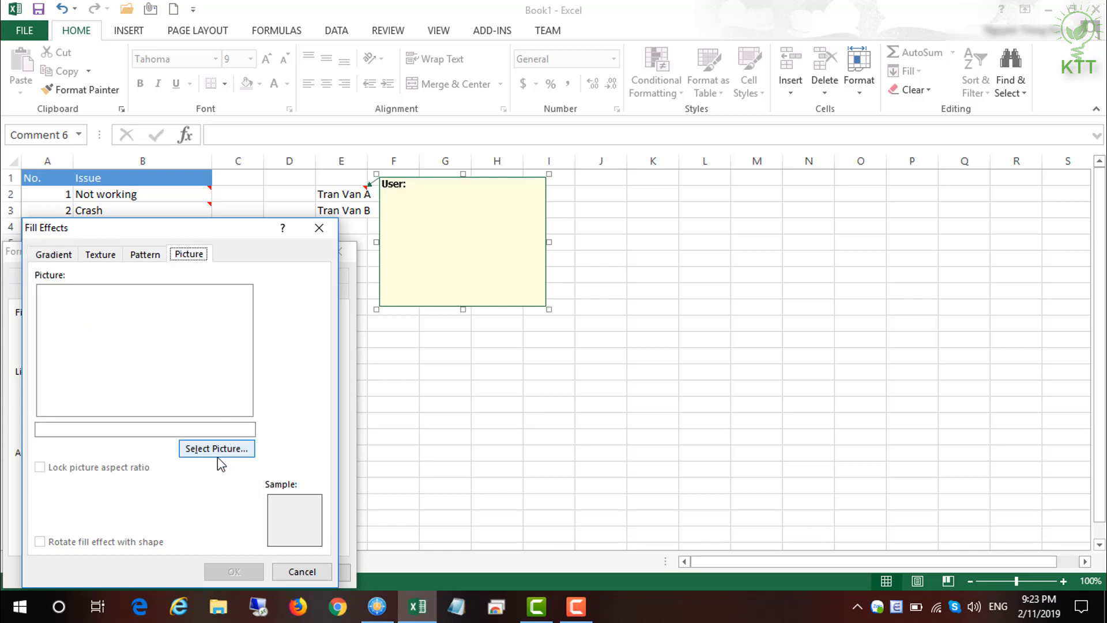
# Fill the E2 comment box with the local picture Invoice account.gif from the Snagit folder and apply the formatting.
pyautogui.click(204, 449)
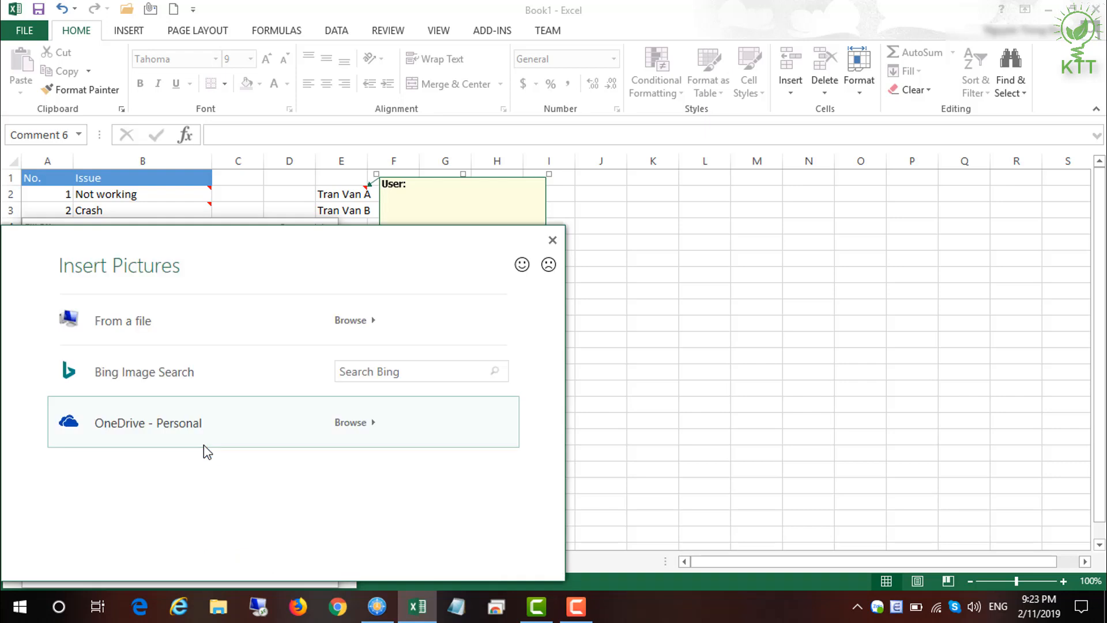
pyautogui.click(140, 323)
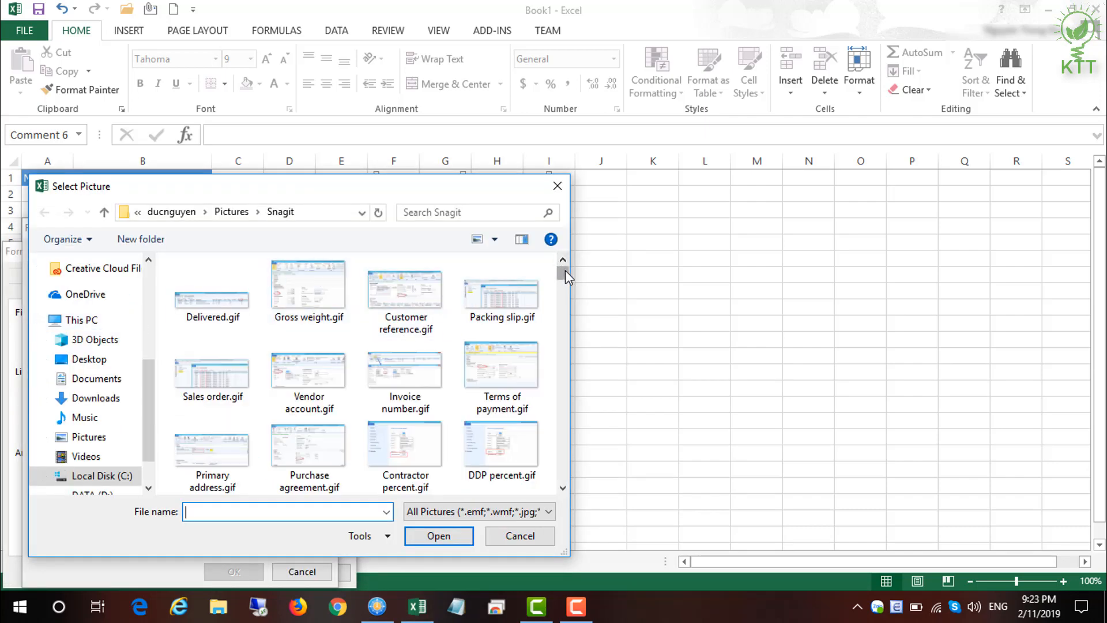
pyautogui.moveTo(565, 270); pyautogui.dragTo(566, 332)
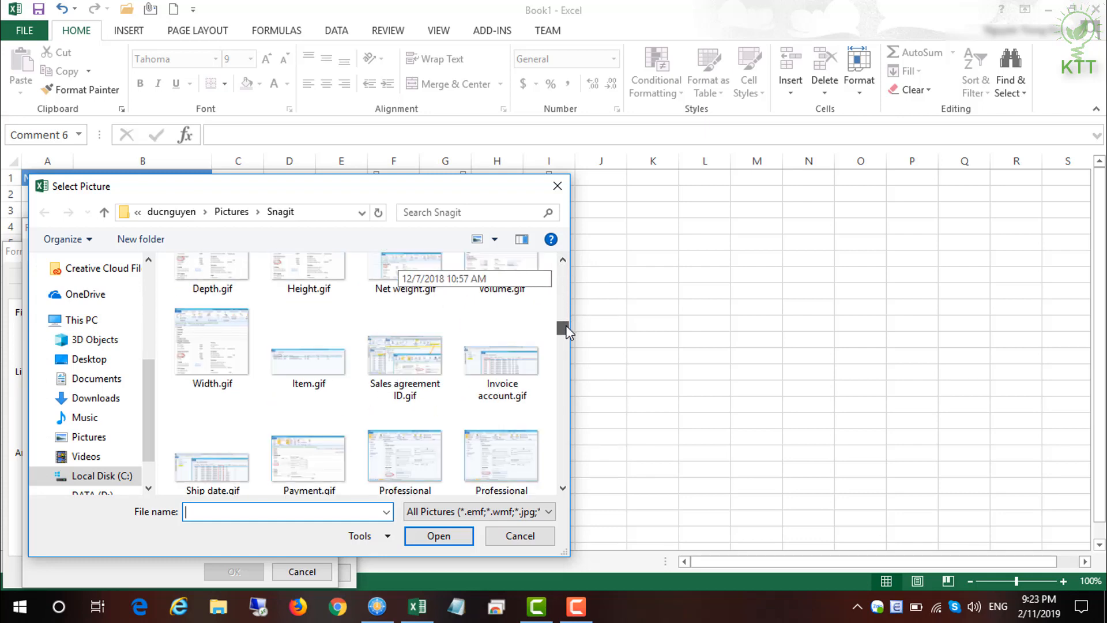
pyautogui.click(501, 369)
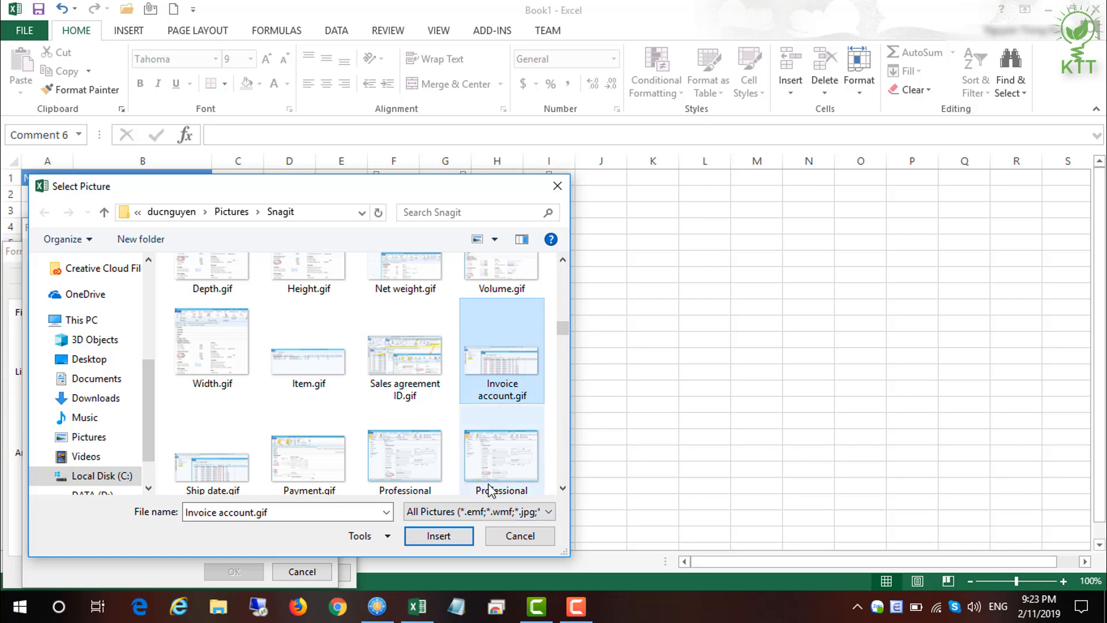
pyautogui.click(437, 539)
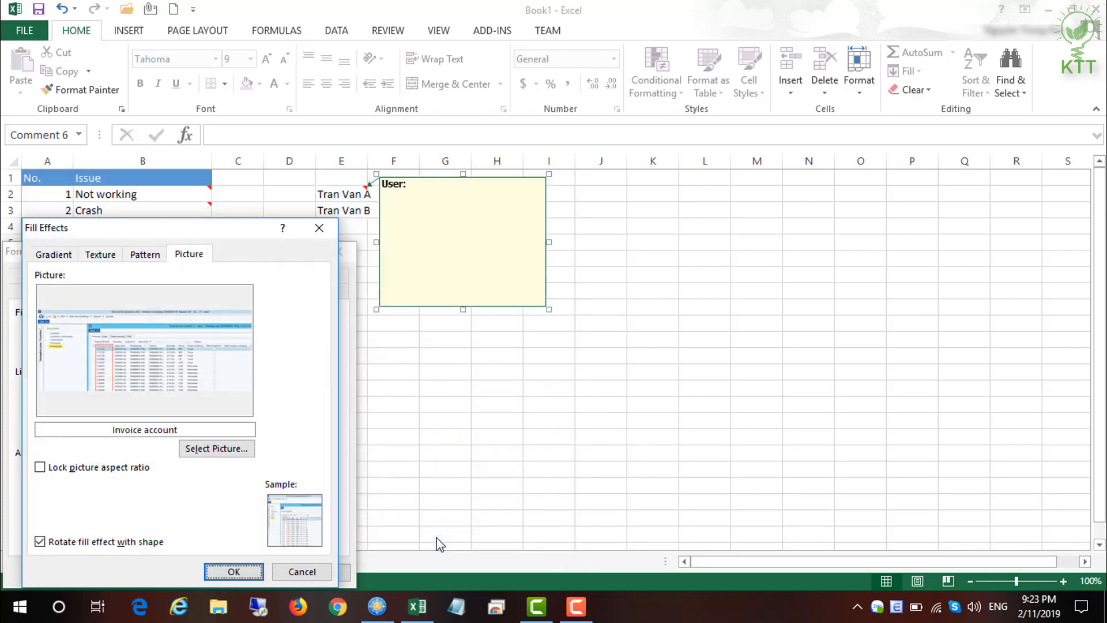
pyautogui.click(260, 575)
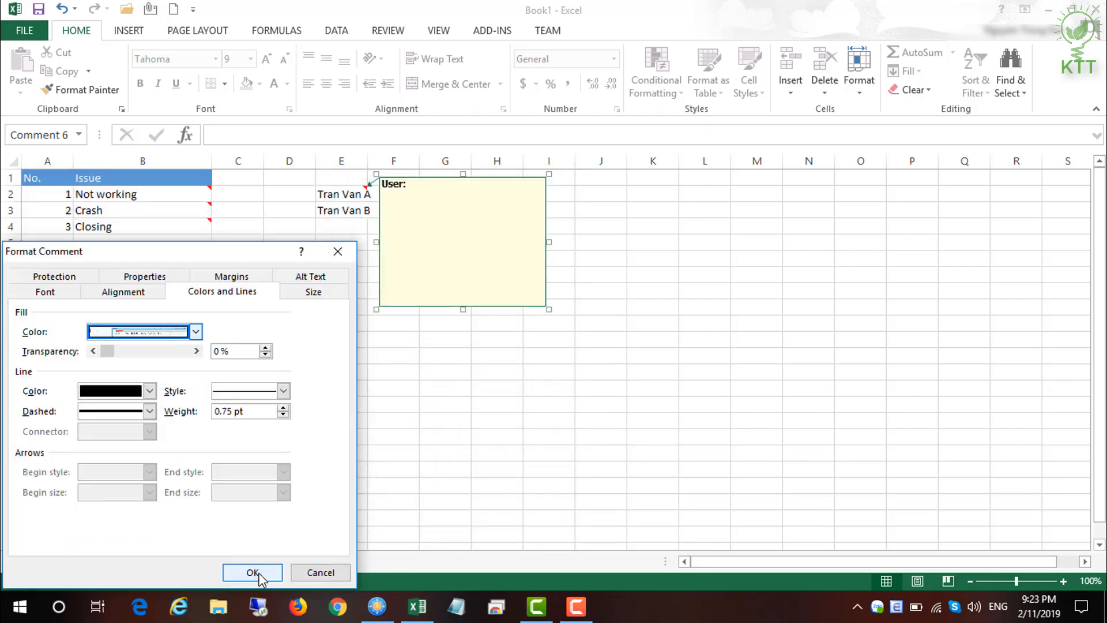
pyautogui.click(249, 574)
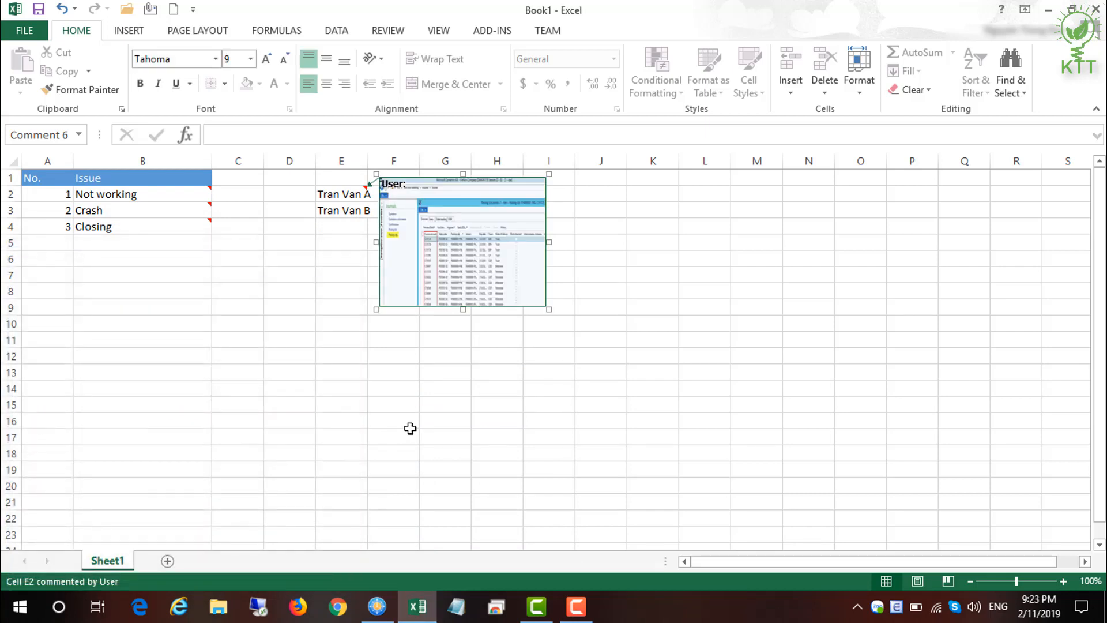
pyautogui.click(410, 428)
# Edit the comment on cell E2 to delete its default author text.
pyautogui.moveTo(344, 196)
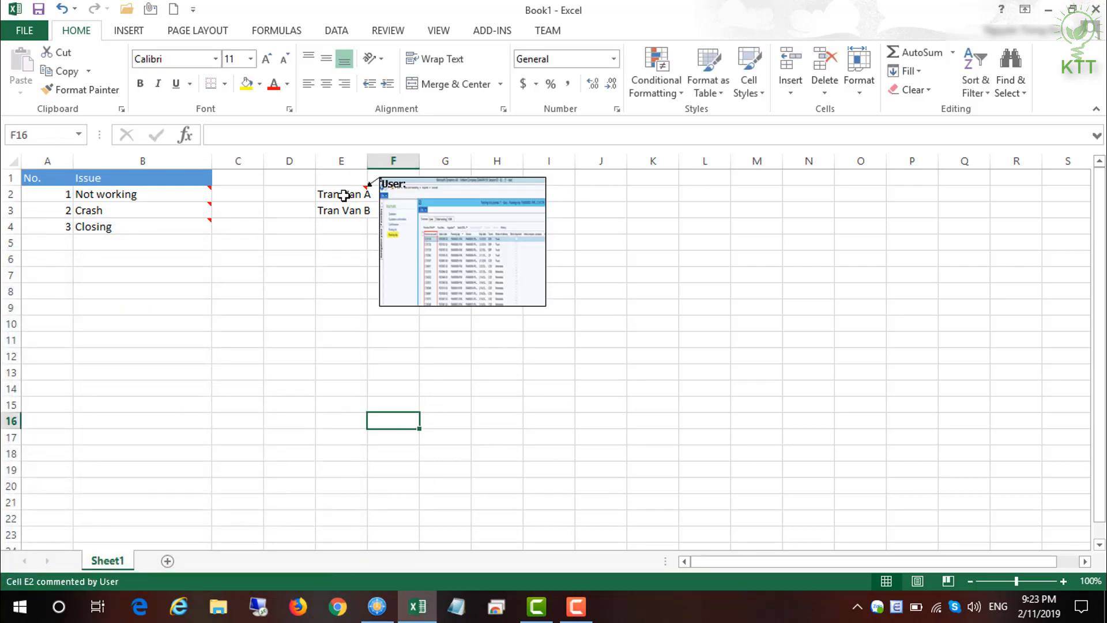
pyautogui.rightClick(344, 196)
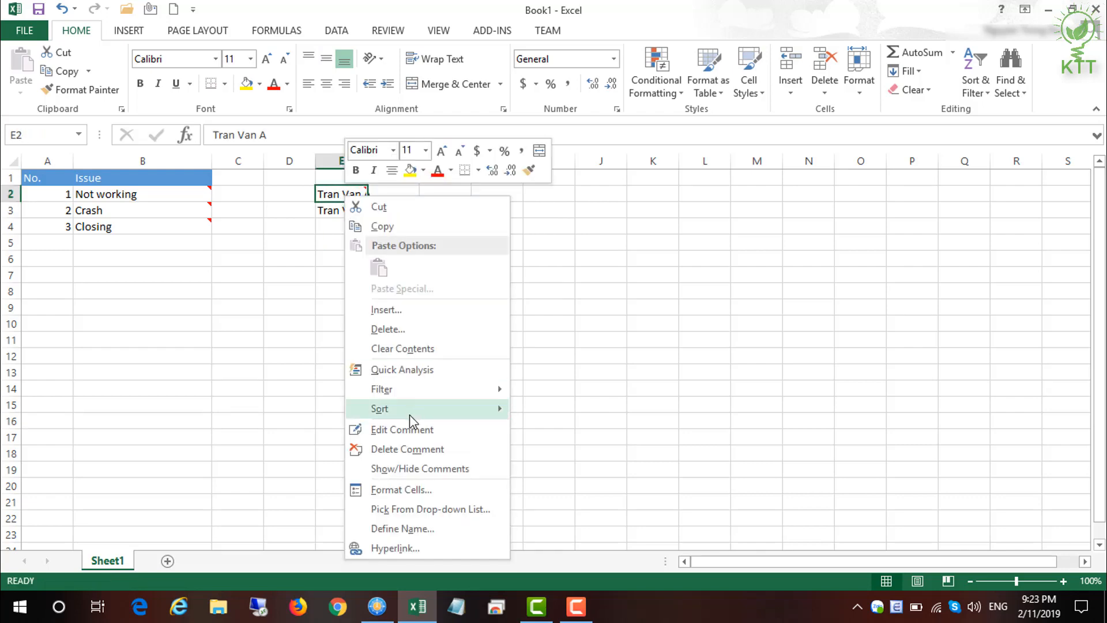
pyautogui.click(403, 430)
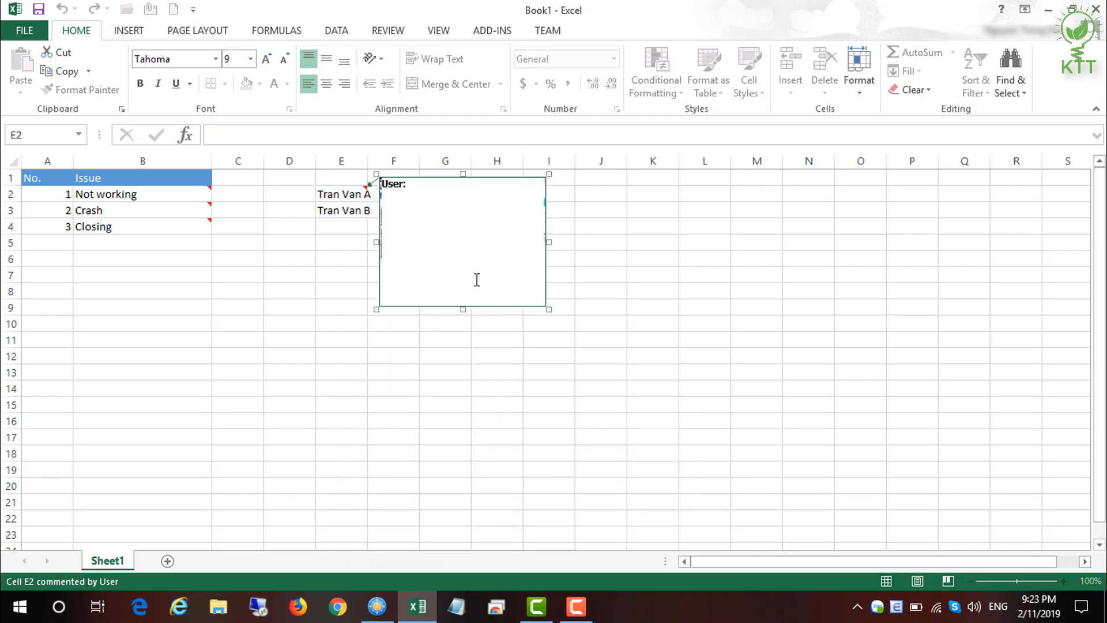
pyautogui.press('BackSpace')
pyautogui.press('BackSpace')
pyautogui.press('BackSpace')
pyautogui.press('BackSpace')
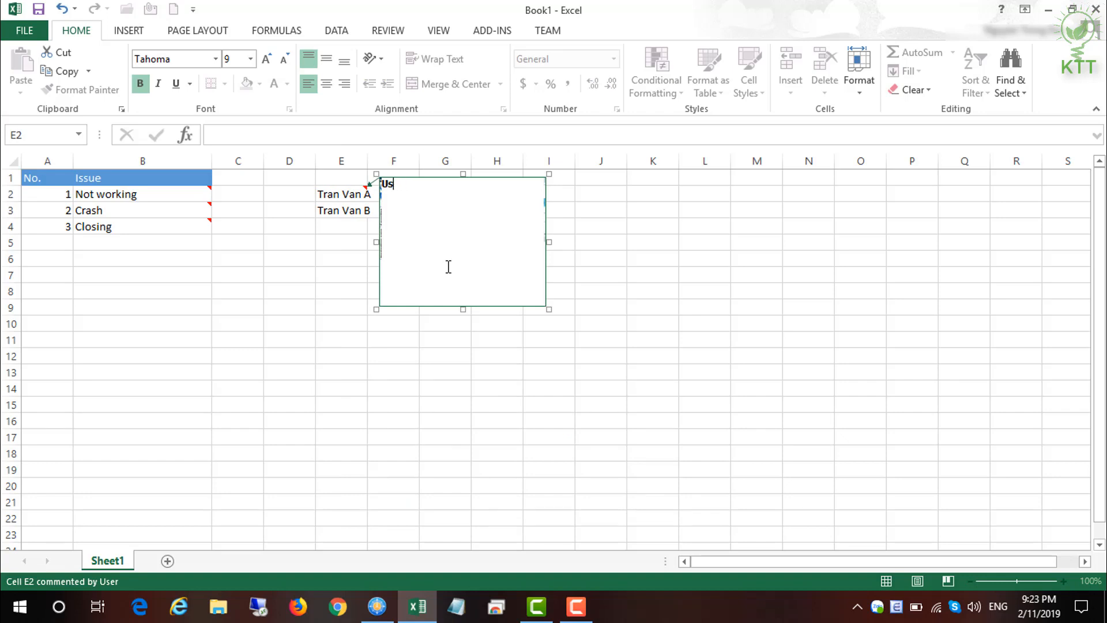
pyautogui.click(321, 309)
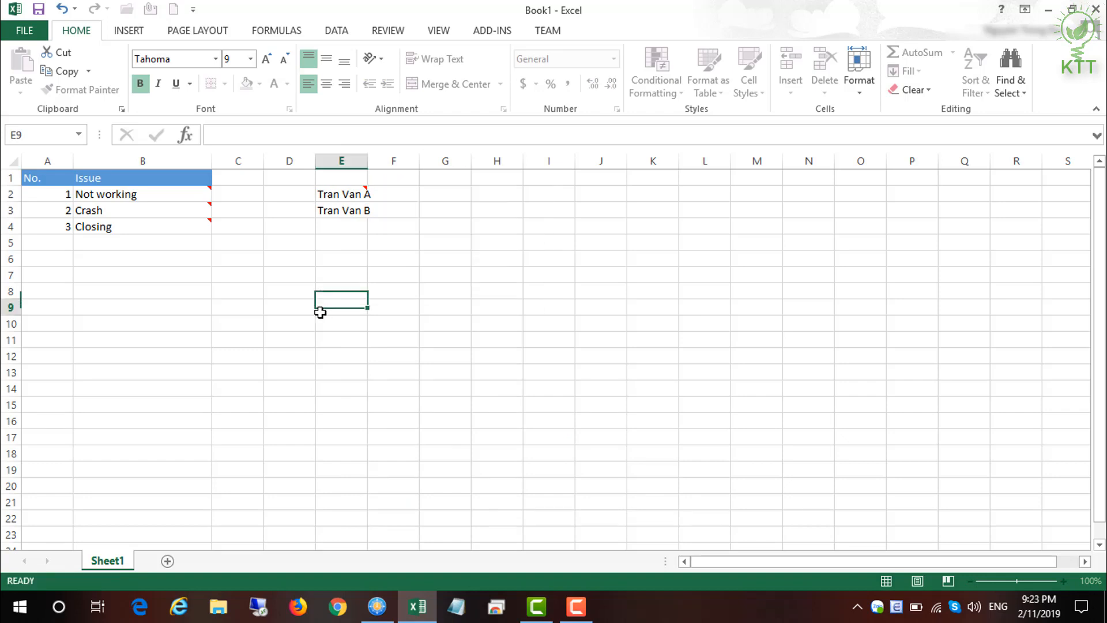
# Enlarge the picture comment on cell E2 so it spans about columns F to N, down to row 18.
pyautogui.moveTo(358, 188)
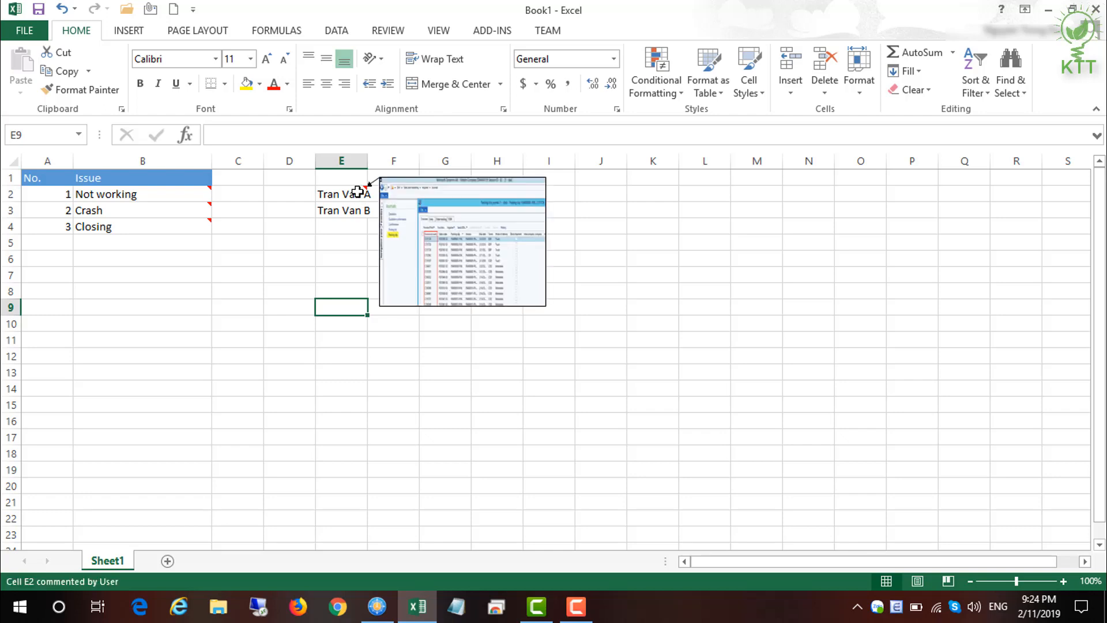
pyautogui.rightClick(358, 192)
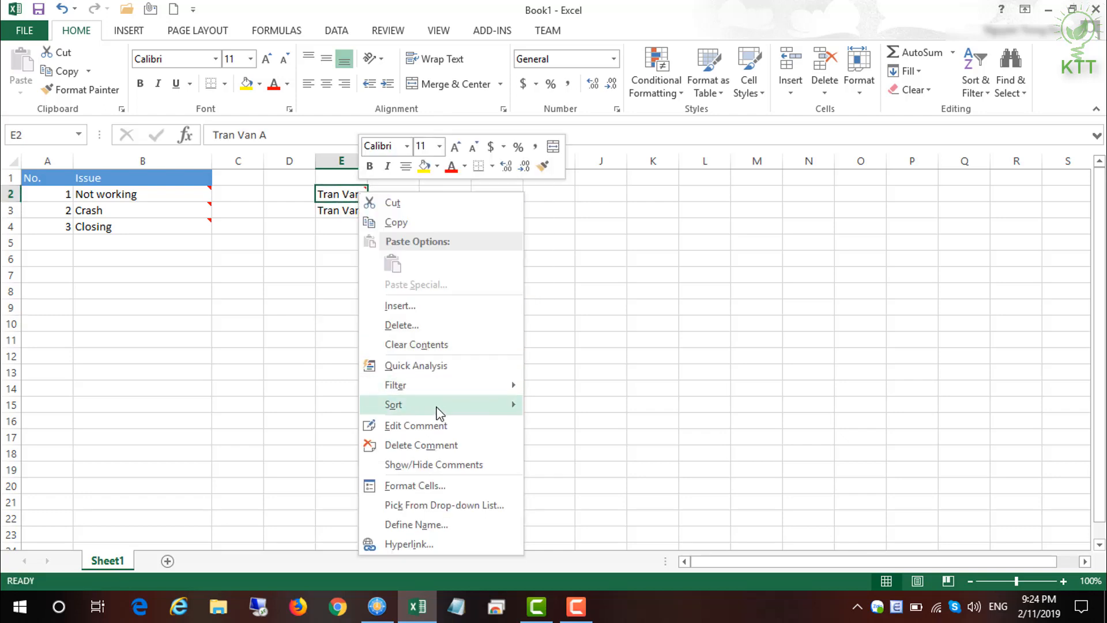
pyautogui.click(427, 425)
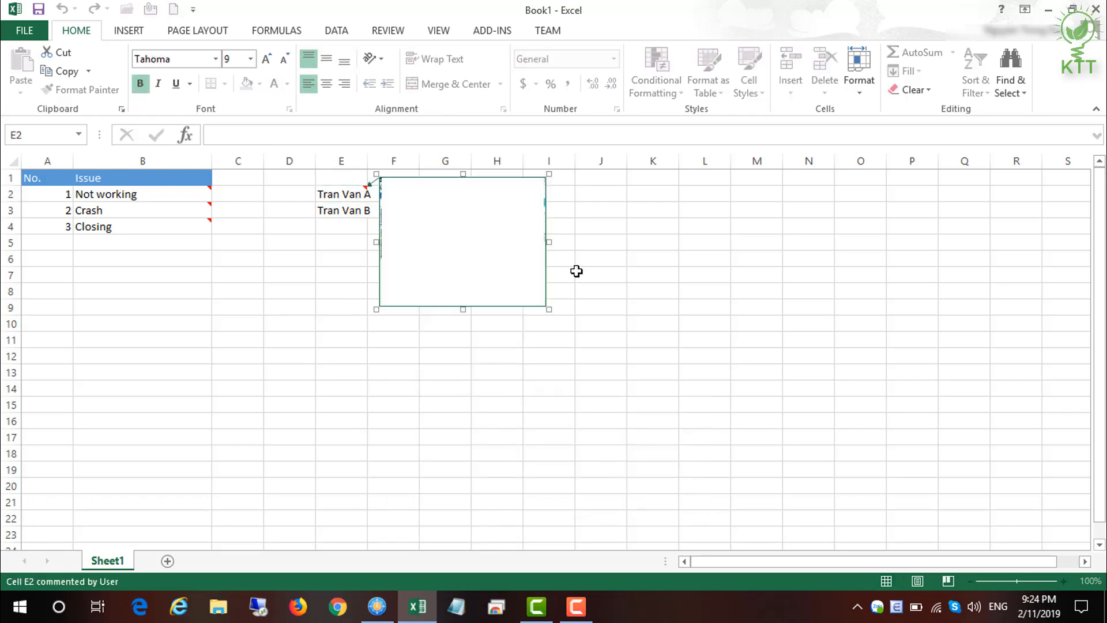
pyautogui.moveTo(549, 310); pyautogui.dragTo(827, 466)
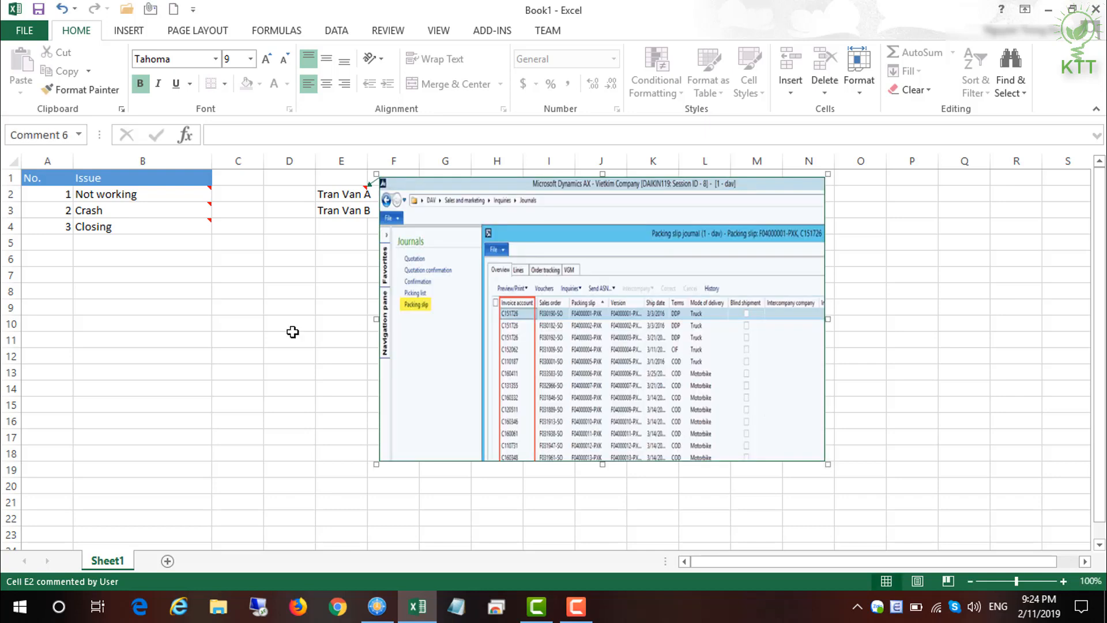
pyautogui.click(244, 308)
pyautogui.moveTo(328, 195)
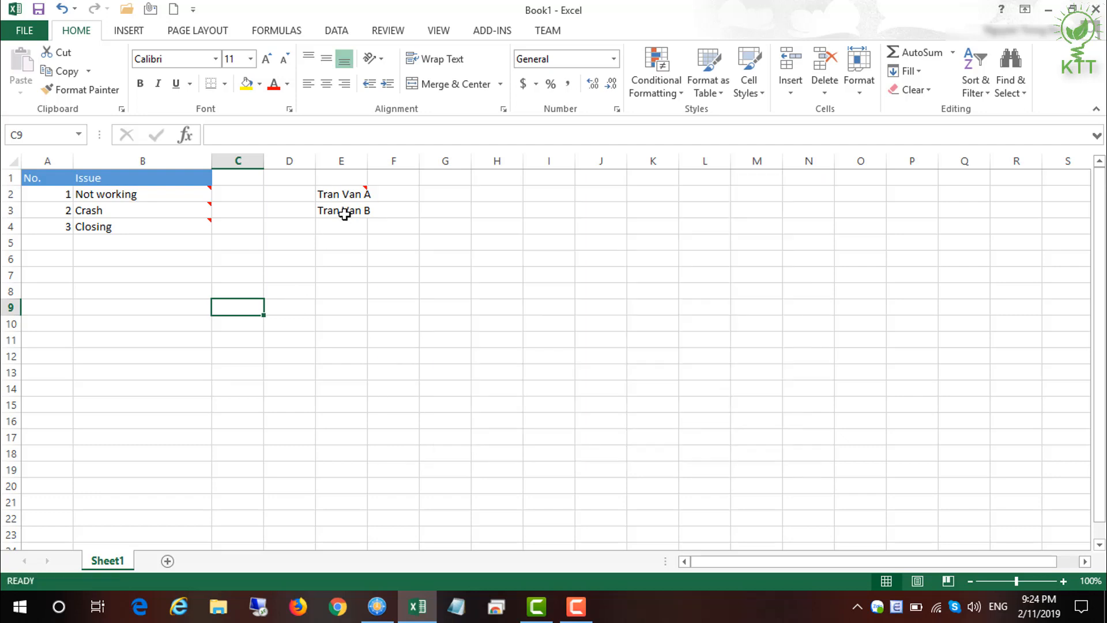
# Insert a comment on cell E3 and delete its default author text.
pyautogui.click(343, 211)
pyautogui.rightClick(342, 212)
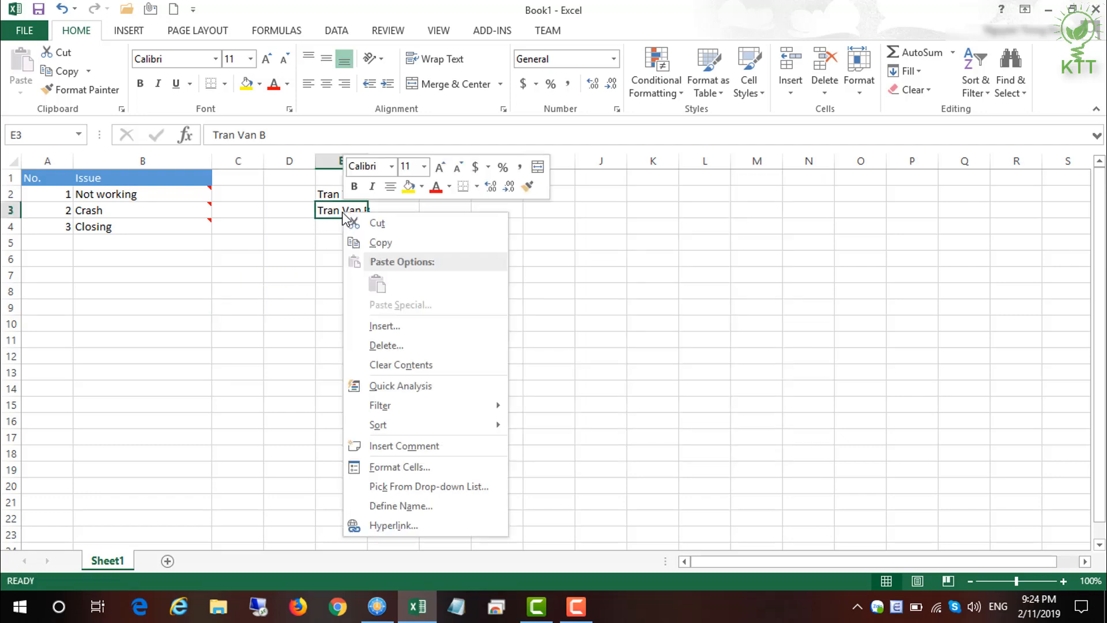
pyautogui.click(391, 450)
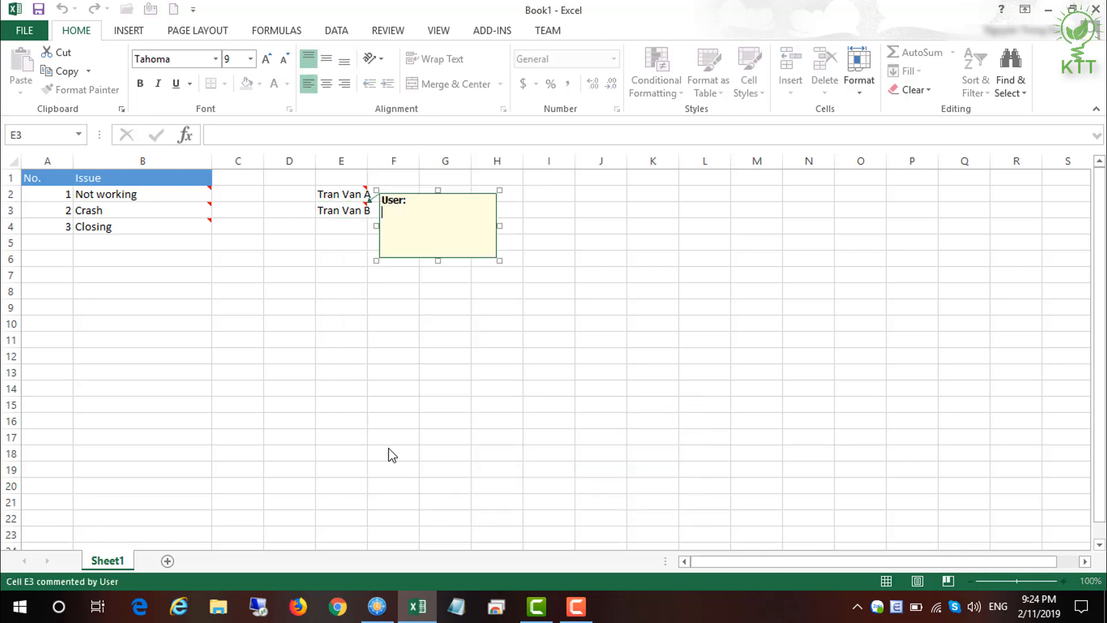
pyautogui.press('BackSpace')
pyautogui.press('BackSpace')
pyautogui.press('BackSpace')
pyautogui.press('BackSpace')
pyautogui.press('BackSpace')
pyautogui.press('BackSpace')
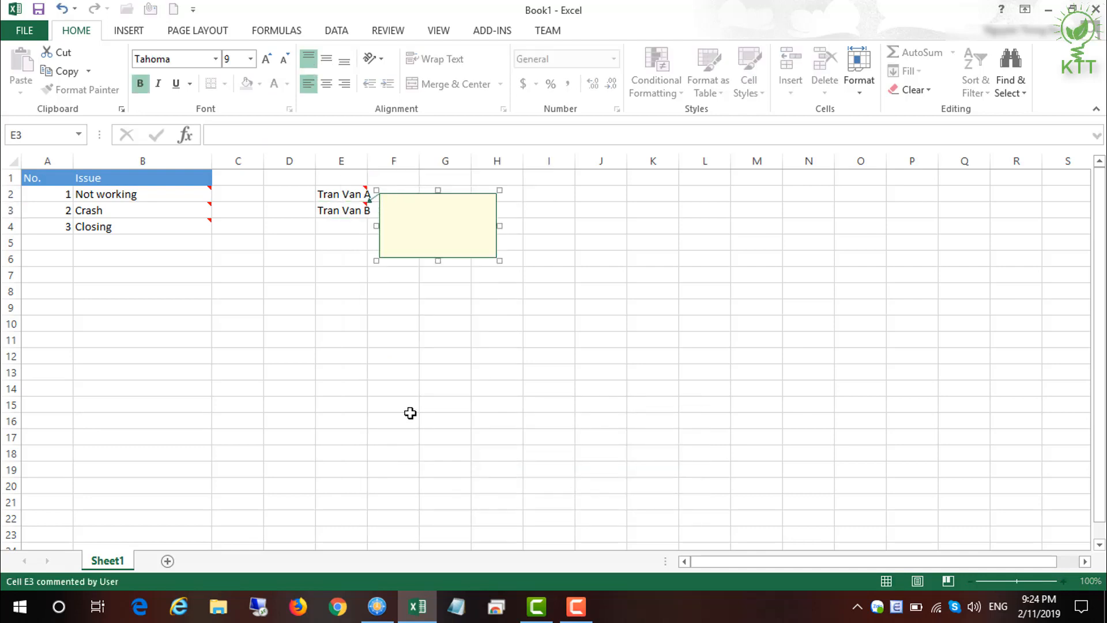
# Open the picture fill effects for the comment box on cell E3.
pyautogui.rightClick(500, 261)
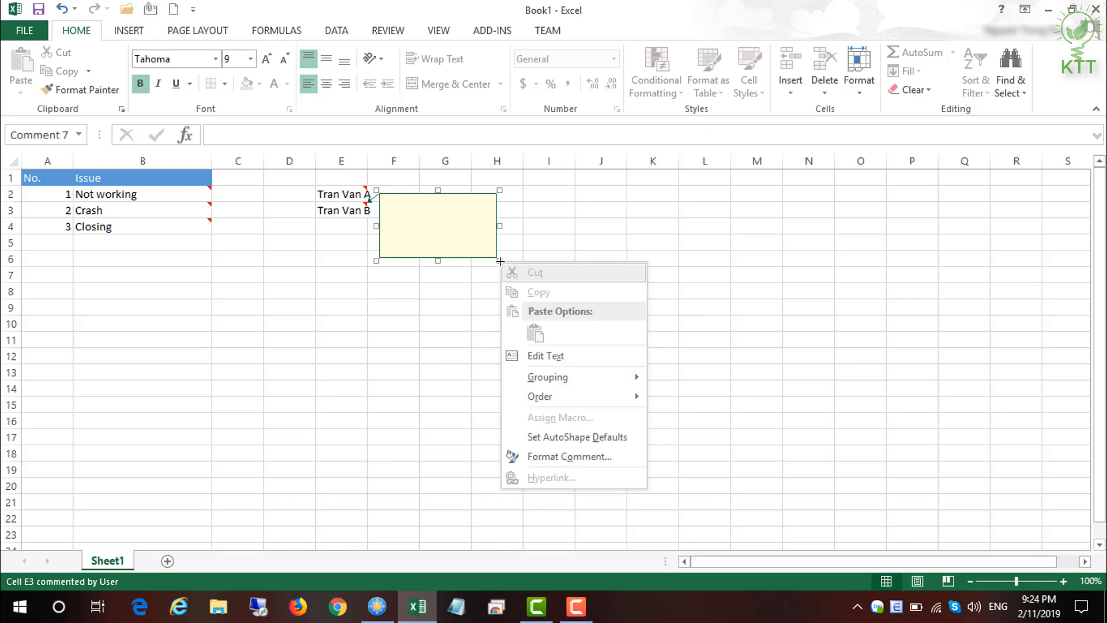
pyautogui.click(536, 456)
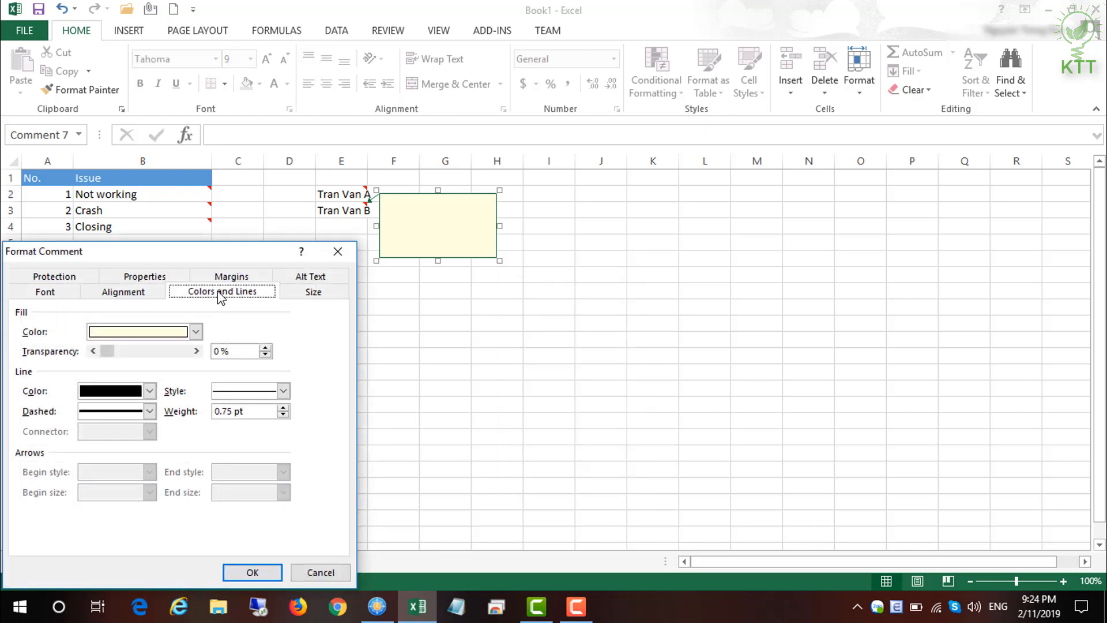
pyautogui.click(196, 332)
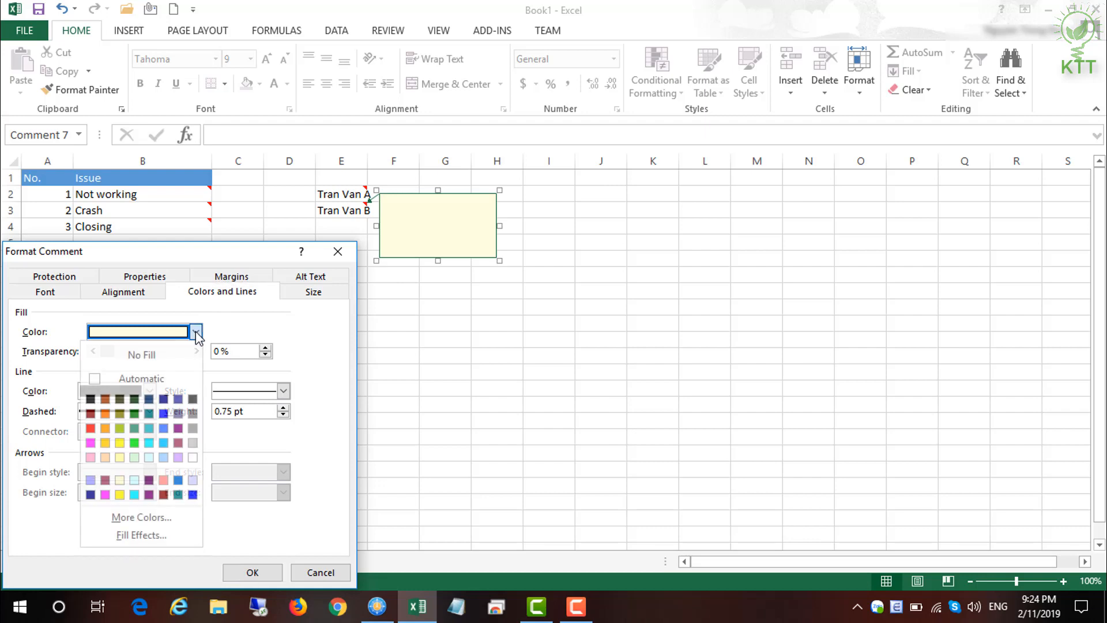
pyautogui.click(150, 536)
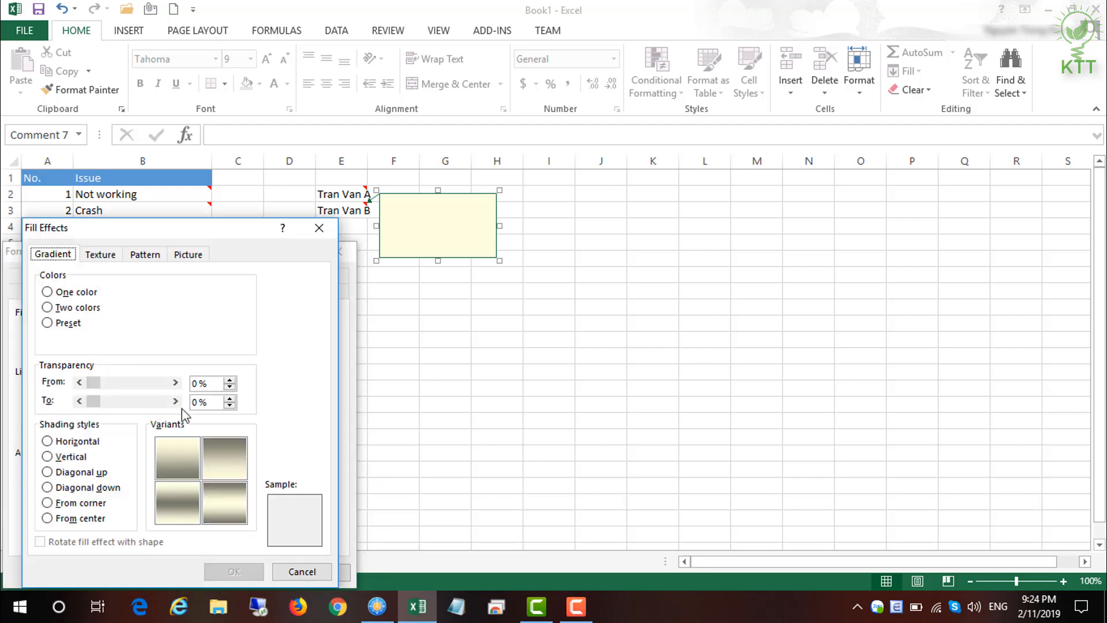
pyautogui.click(194, 257)
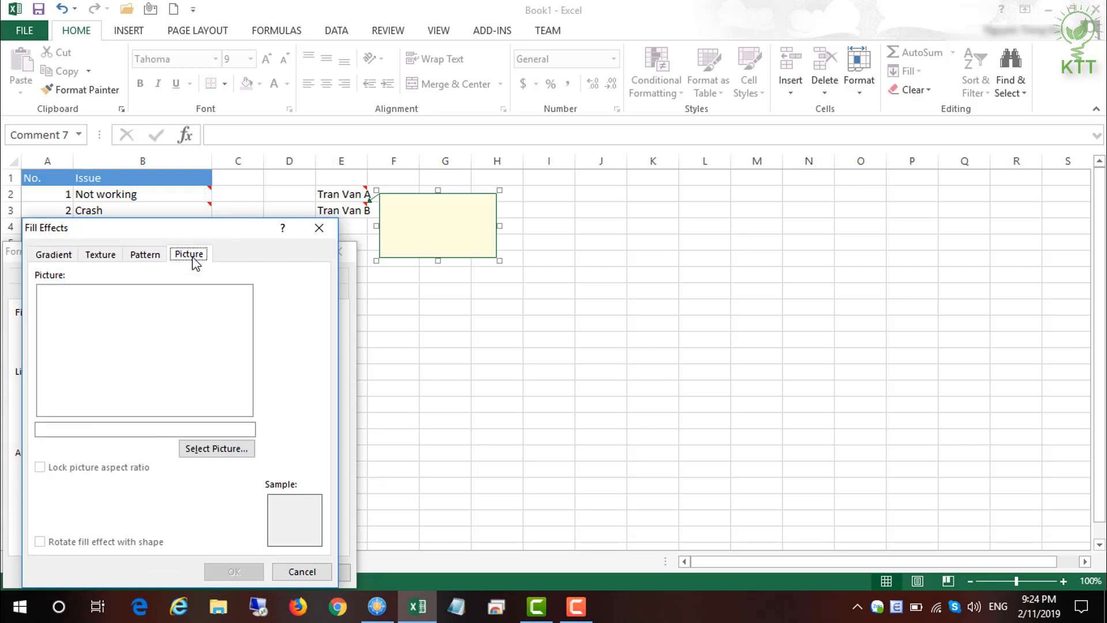
pyautogui.click(215, 453)
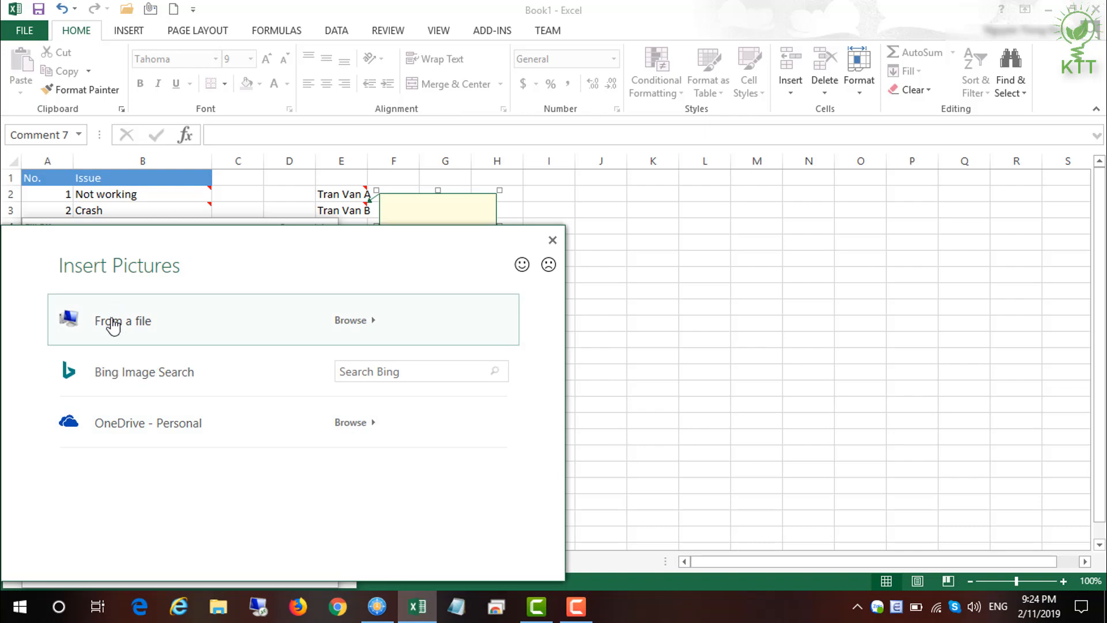
pyautogui.click(113, 326)
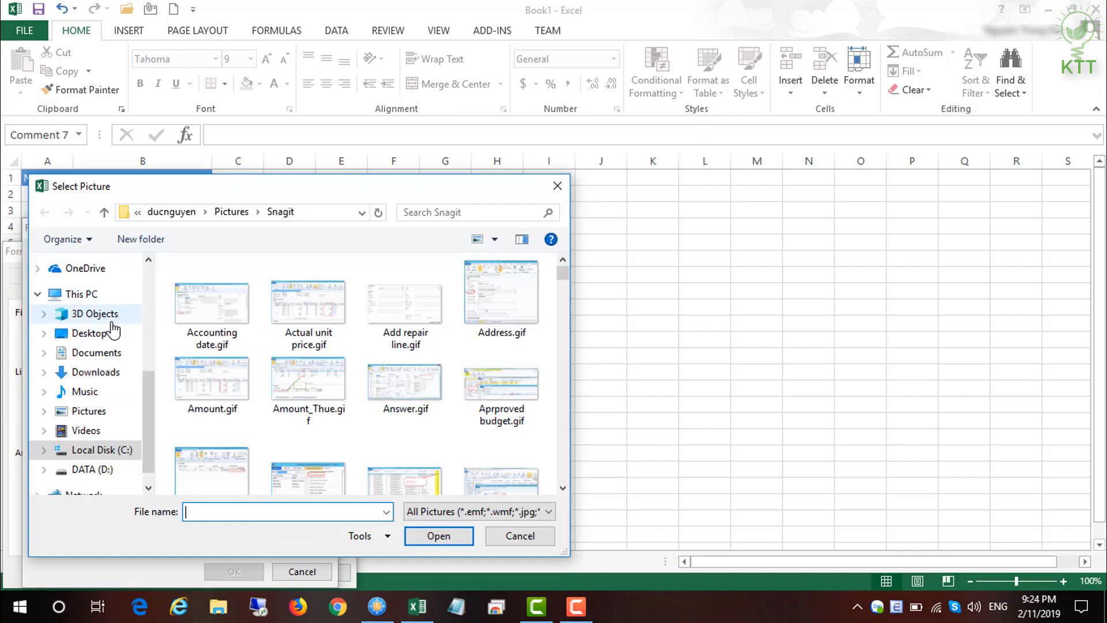
pyautogui.click(519, 535)
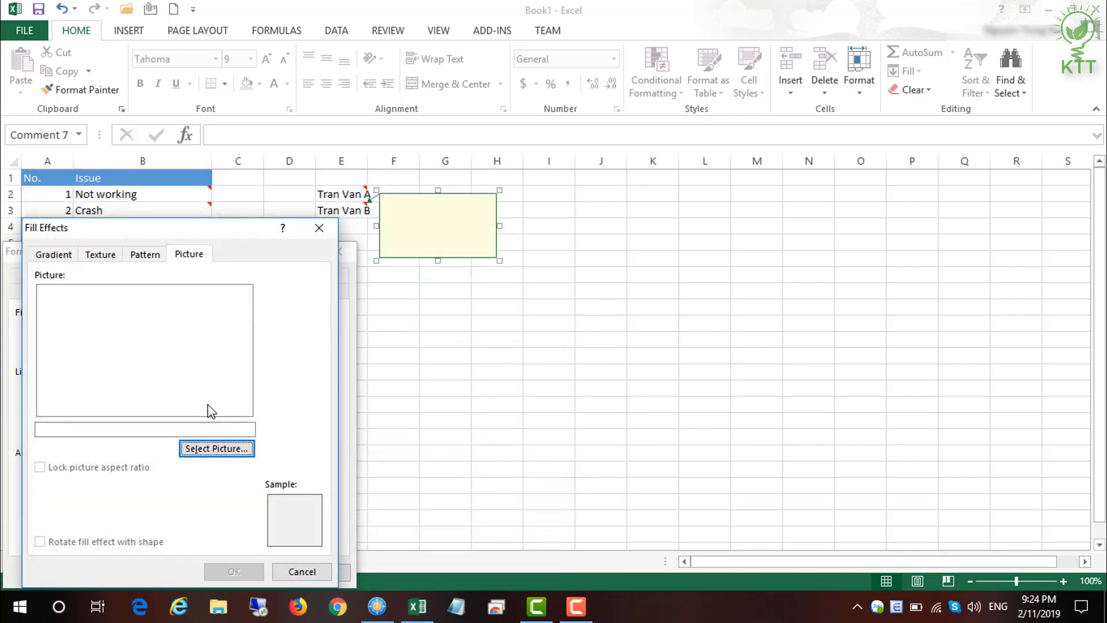
# Fill the E3 comment box with the local picture Net weight.gif from the Snagit folder and apply the formatting.
pyautogui.click(210, 451)
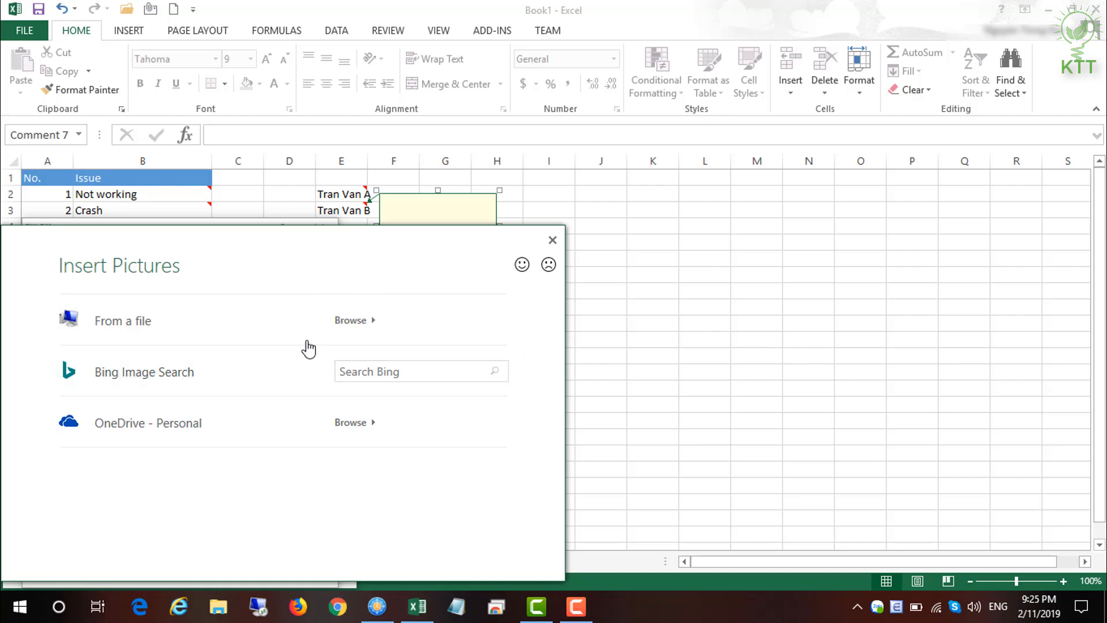
pyautogui.click(127, 324)
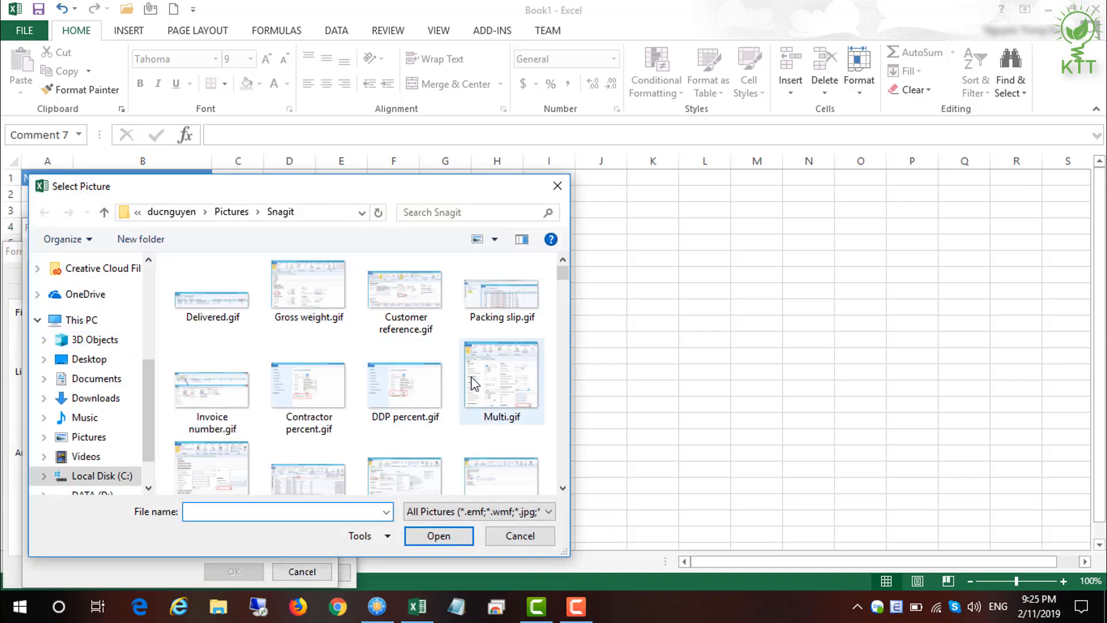
pyautogui.moveTo(565, 275); pyautogui.dragTo(567, 327)
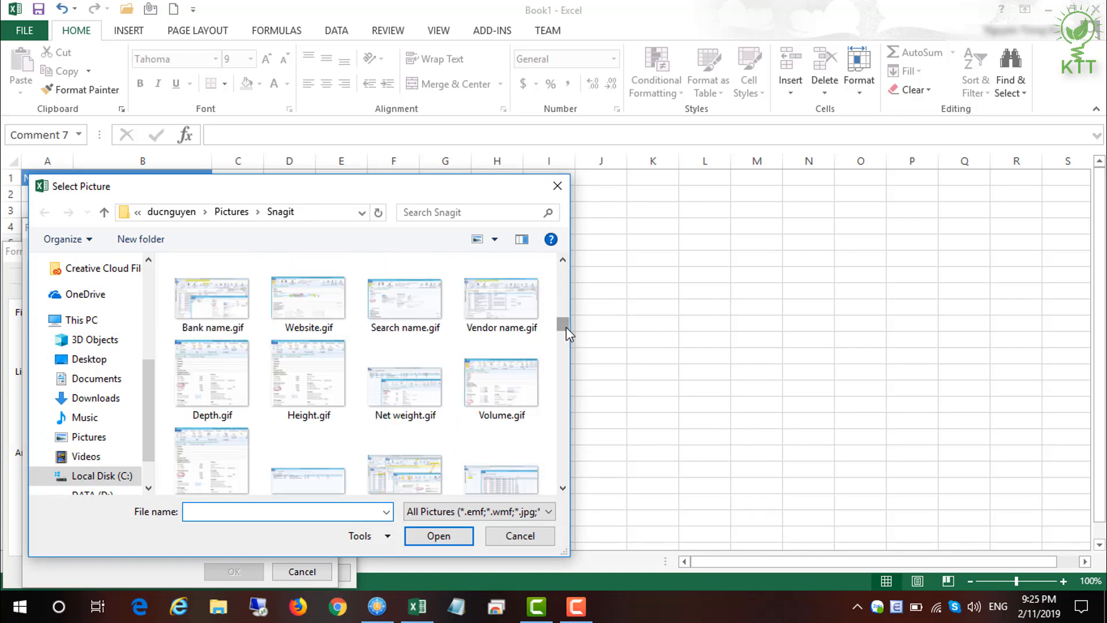
pyautogui.click(407, 396)
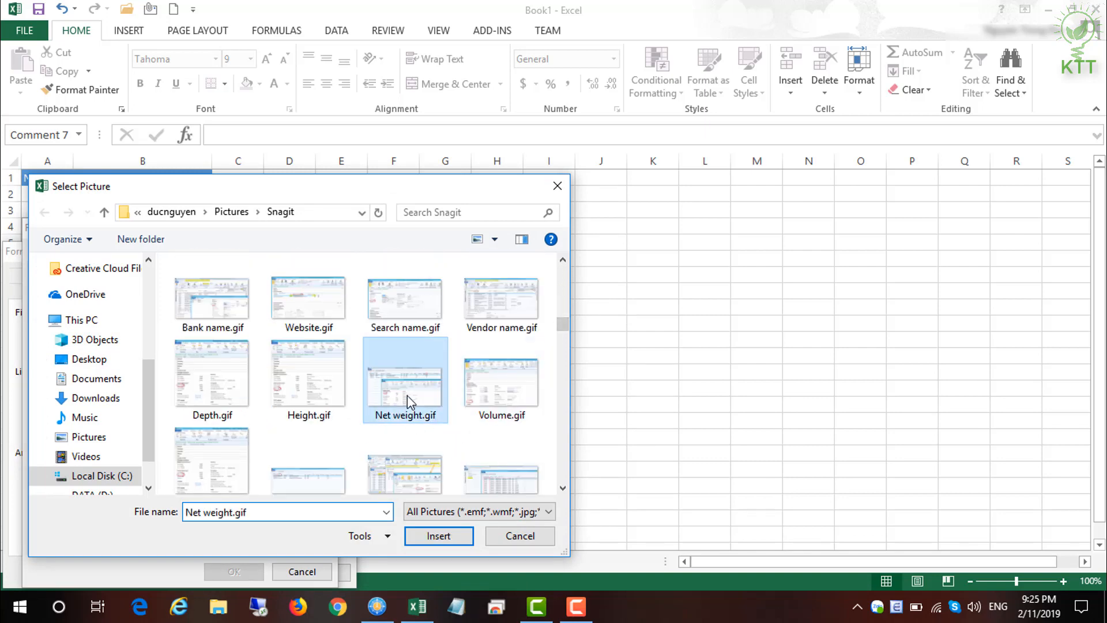
pyautogui.click(439, 536)
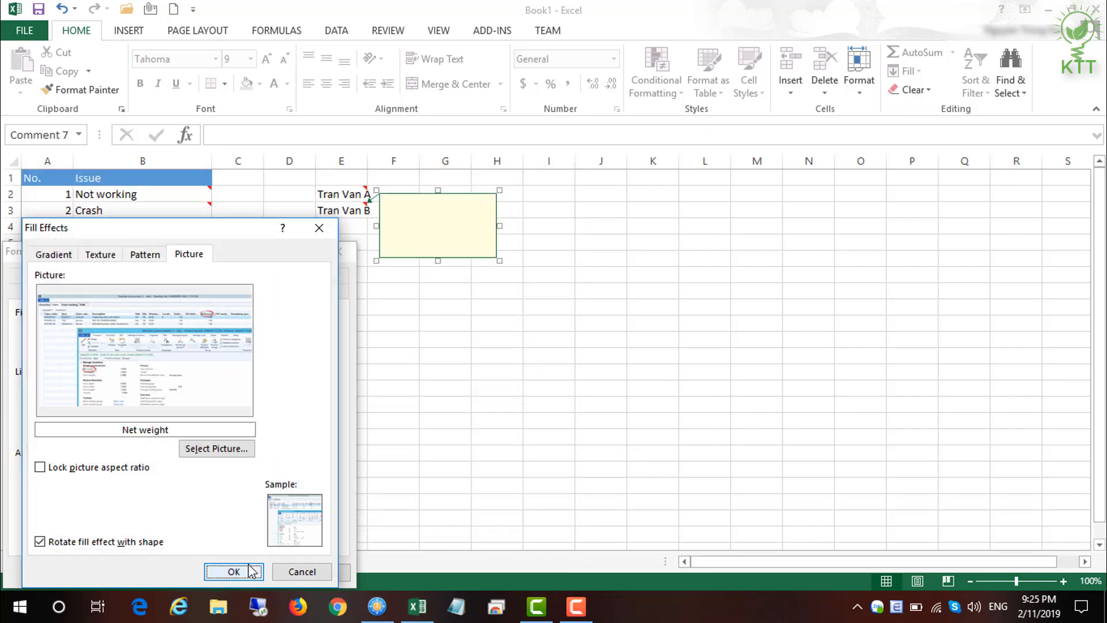
pyautogui.click(252, 571)
pyautogui.click(249, 569)
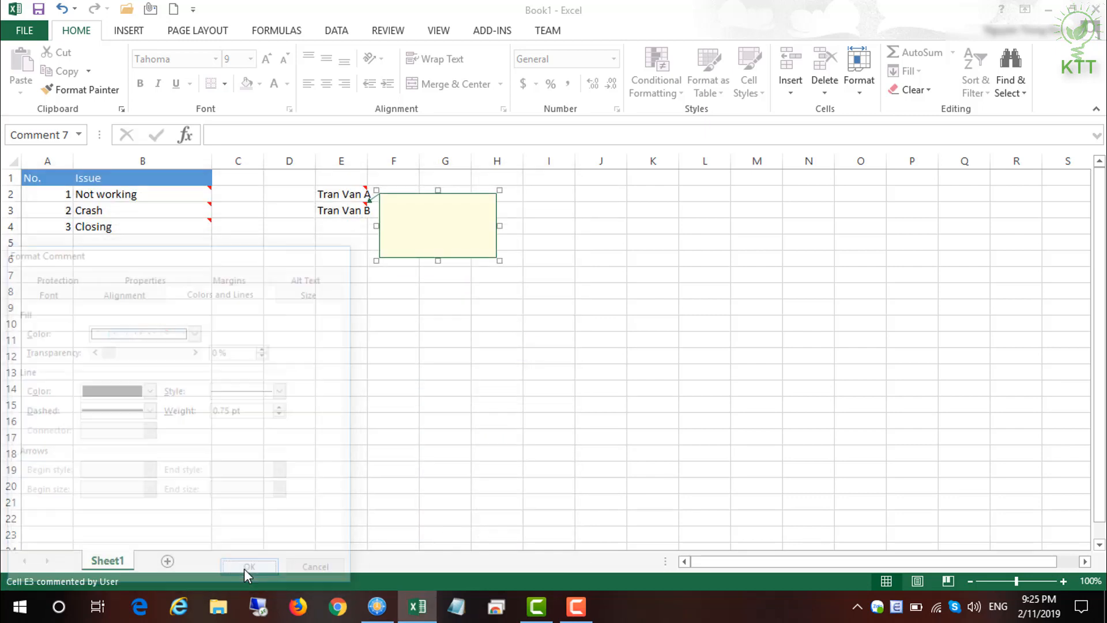
# Edit the comment on cell E3 and enlarge its picture box to span about columns F to J, down to row 14.
pyautogui.click(499, 263)
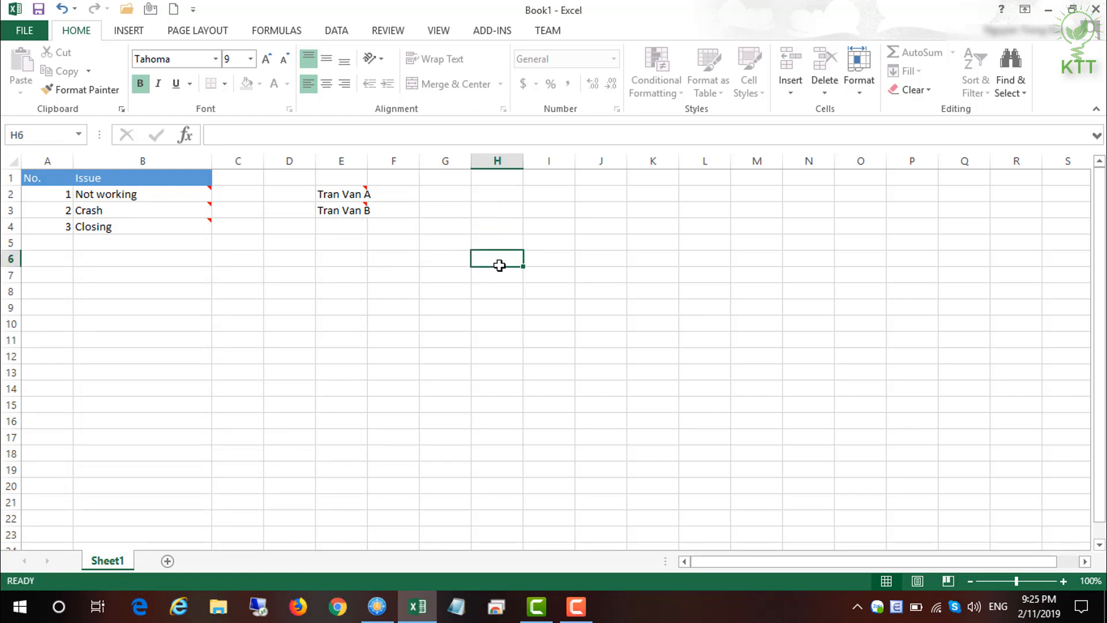
pyautogui.rightClick(338, 210)
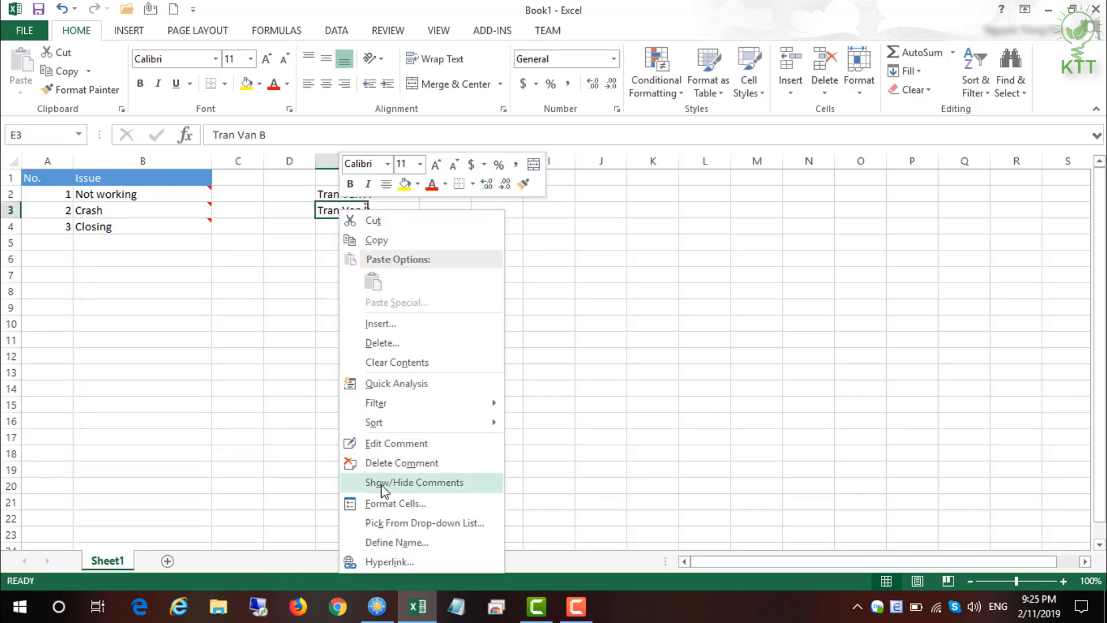
pyautogui.click(401, 444)
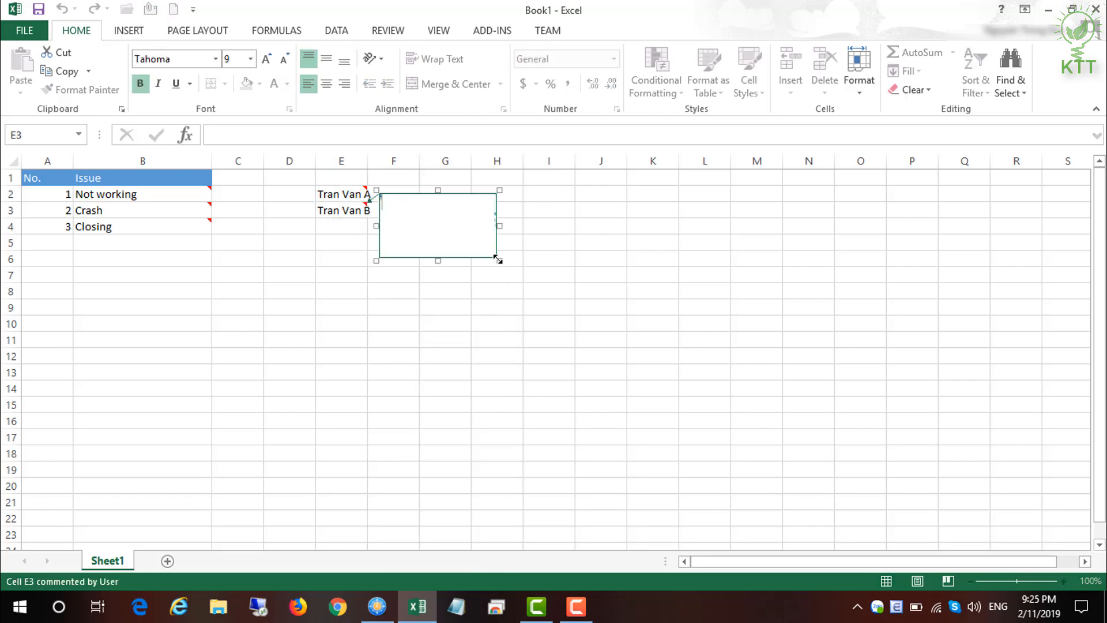
pyautogui.moveTo(497, 259); pyautogui.dragTo(640, 403)
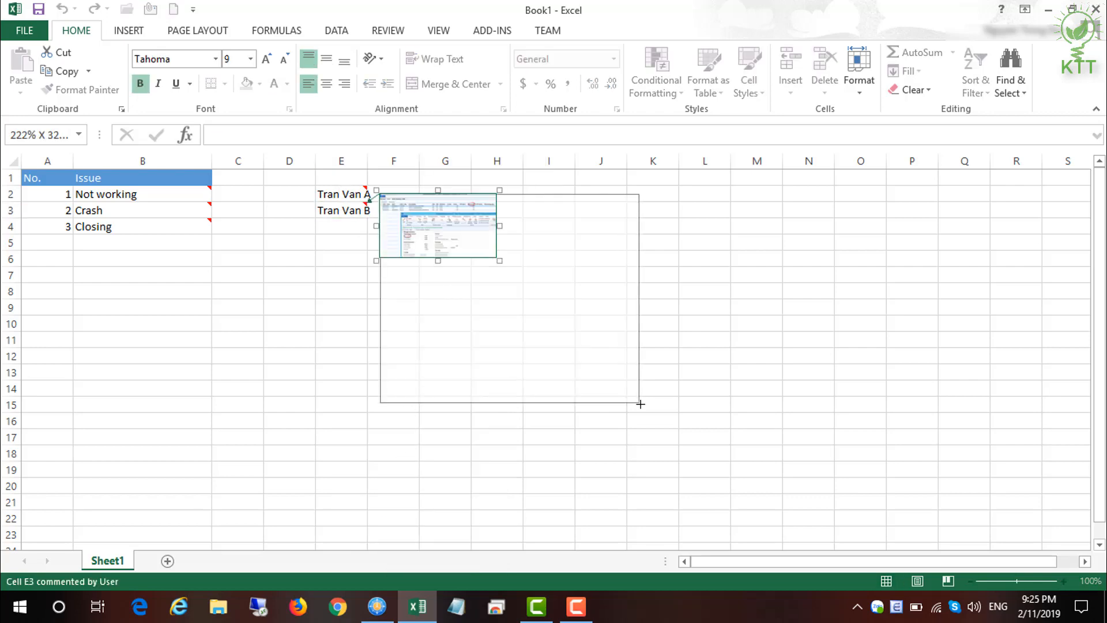
pyautogui.click(157, 370)
# Preview the pop-up picture comments on cells E2, B2 and B3.
pyautogui.moveTo(336, 195)
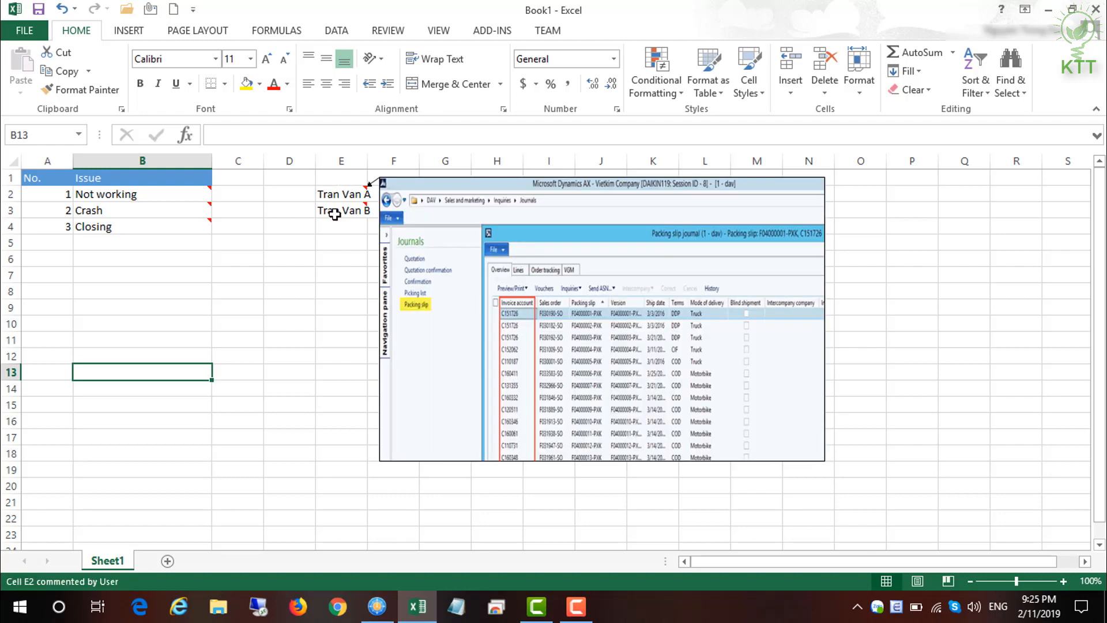
pyautogui.moveTo(160, 196)
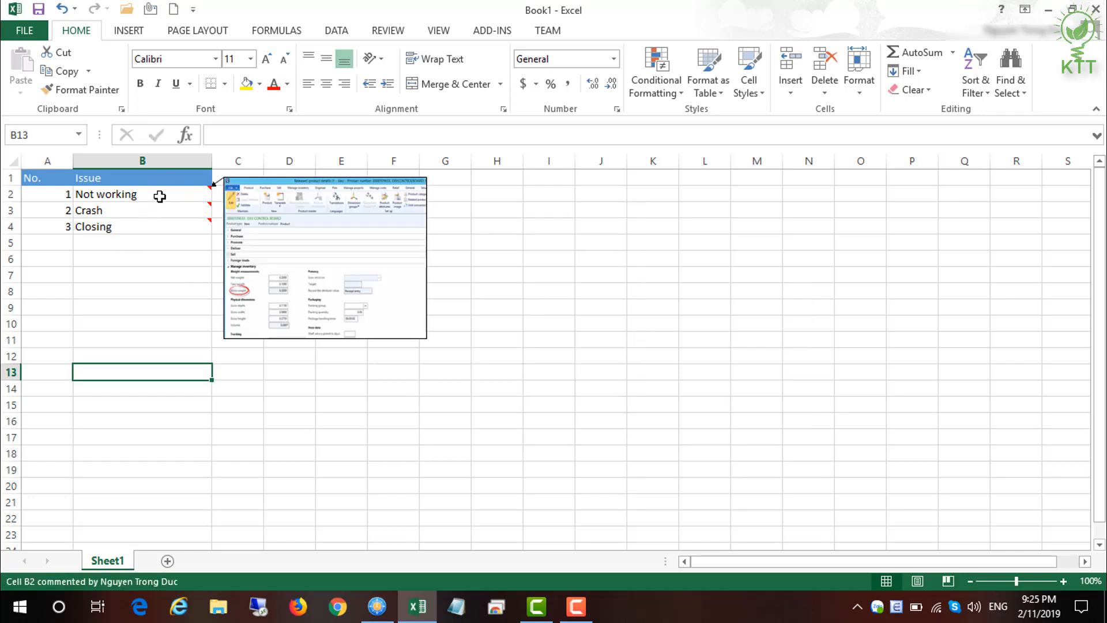
pyautogui.moveTo(134, 209)
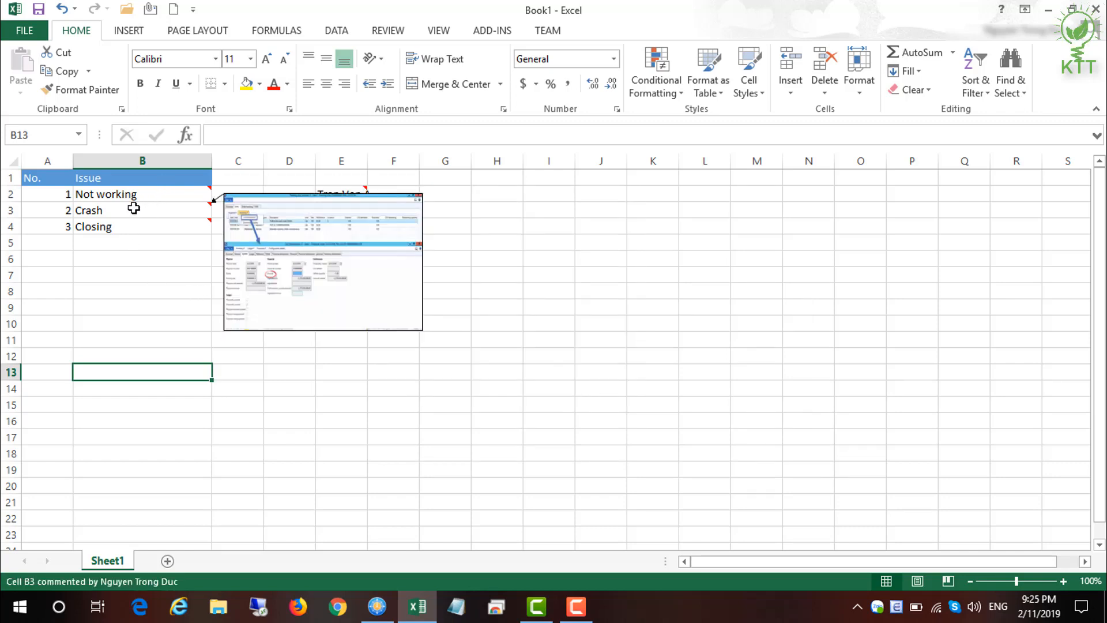